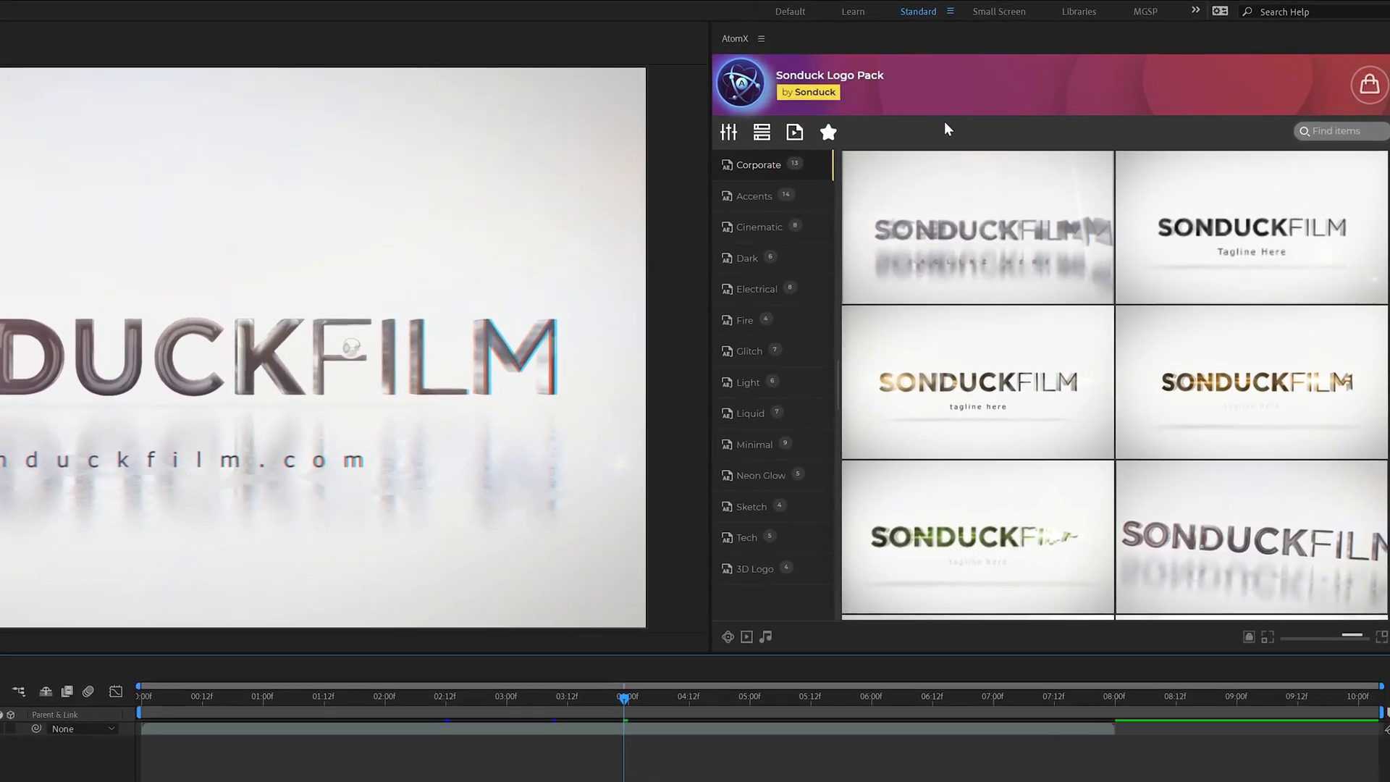
# Step: Preview the Corporate logo template thumbnails, scrolling down through the AtomX list
pyautogui.moveTo(921, 226)
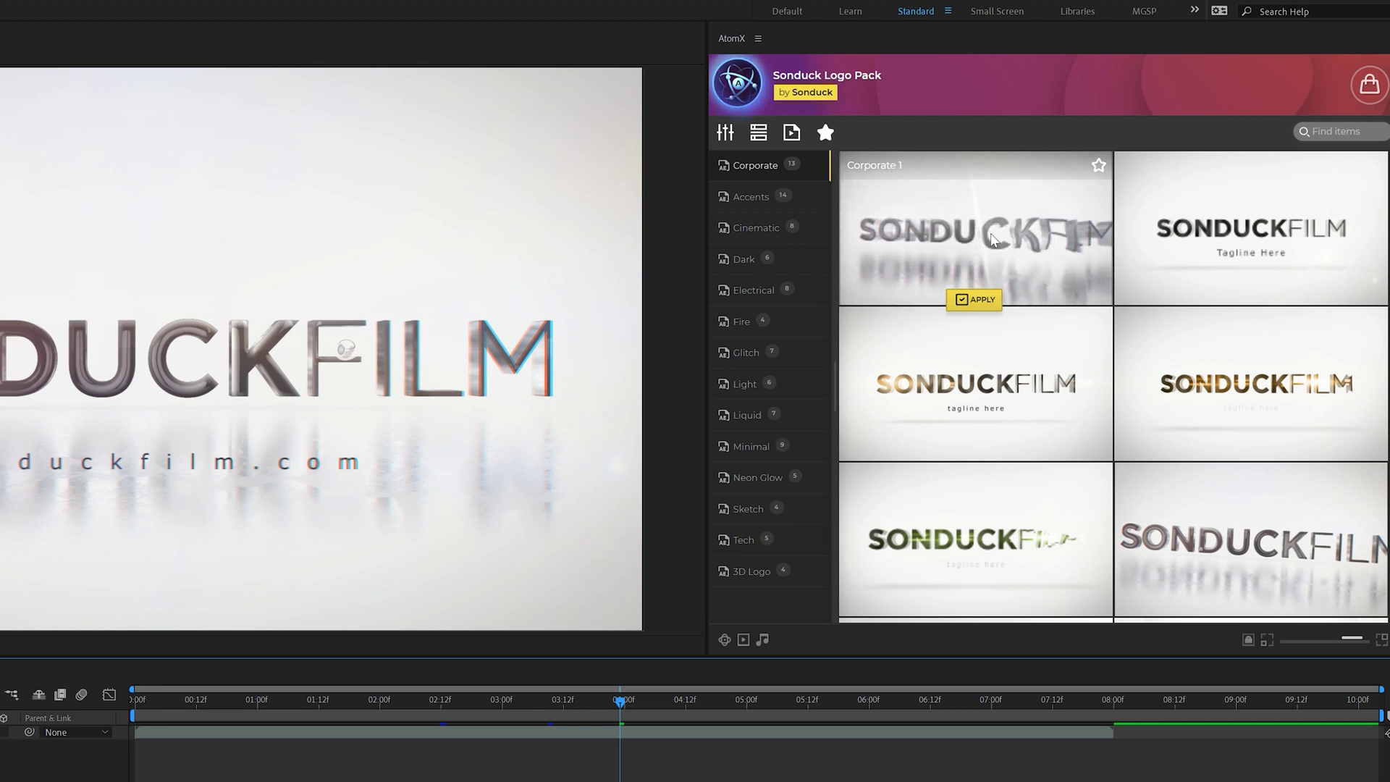
pyautogui.moveTo(1216, 254)
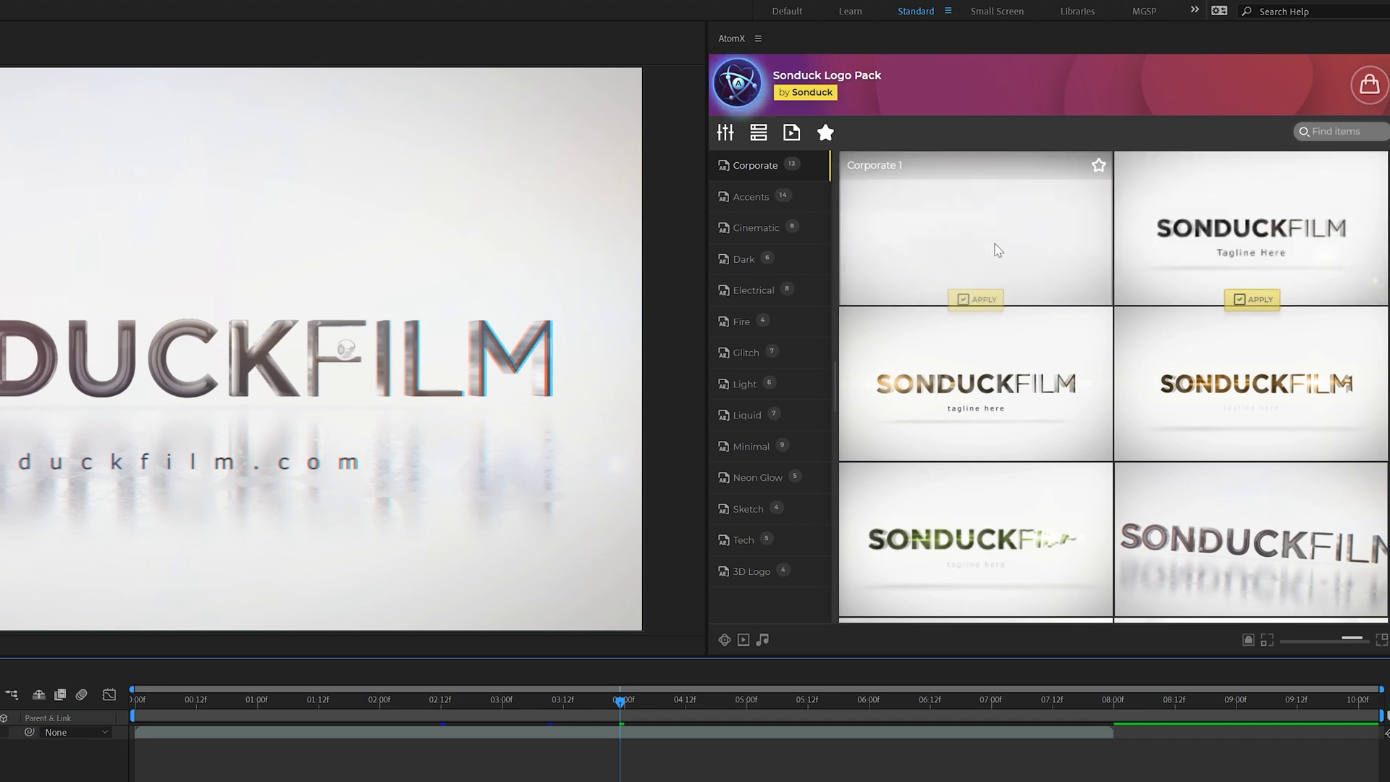
pyautogui.moveTo(934, 389)
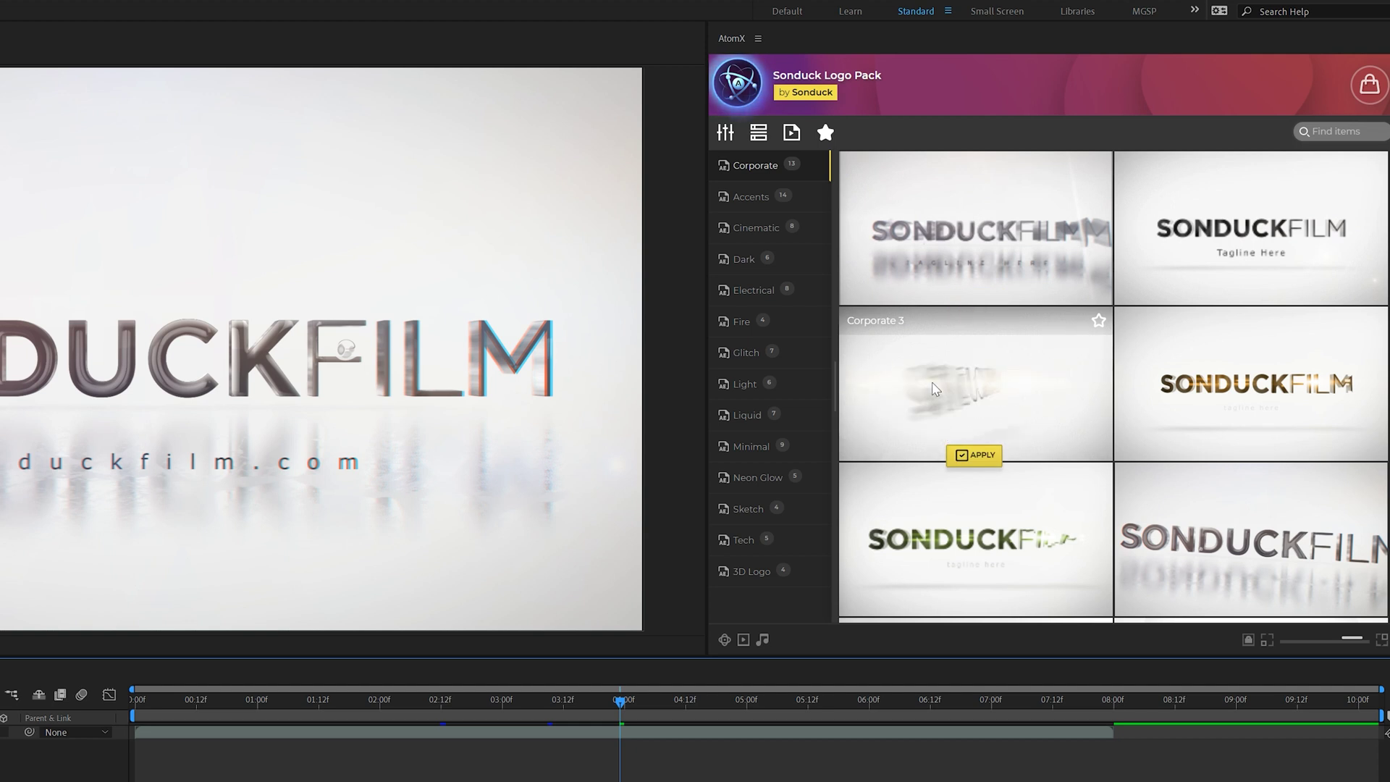
pyautogui.scroll(-5, 930, 327)
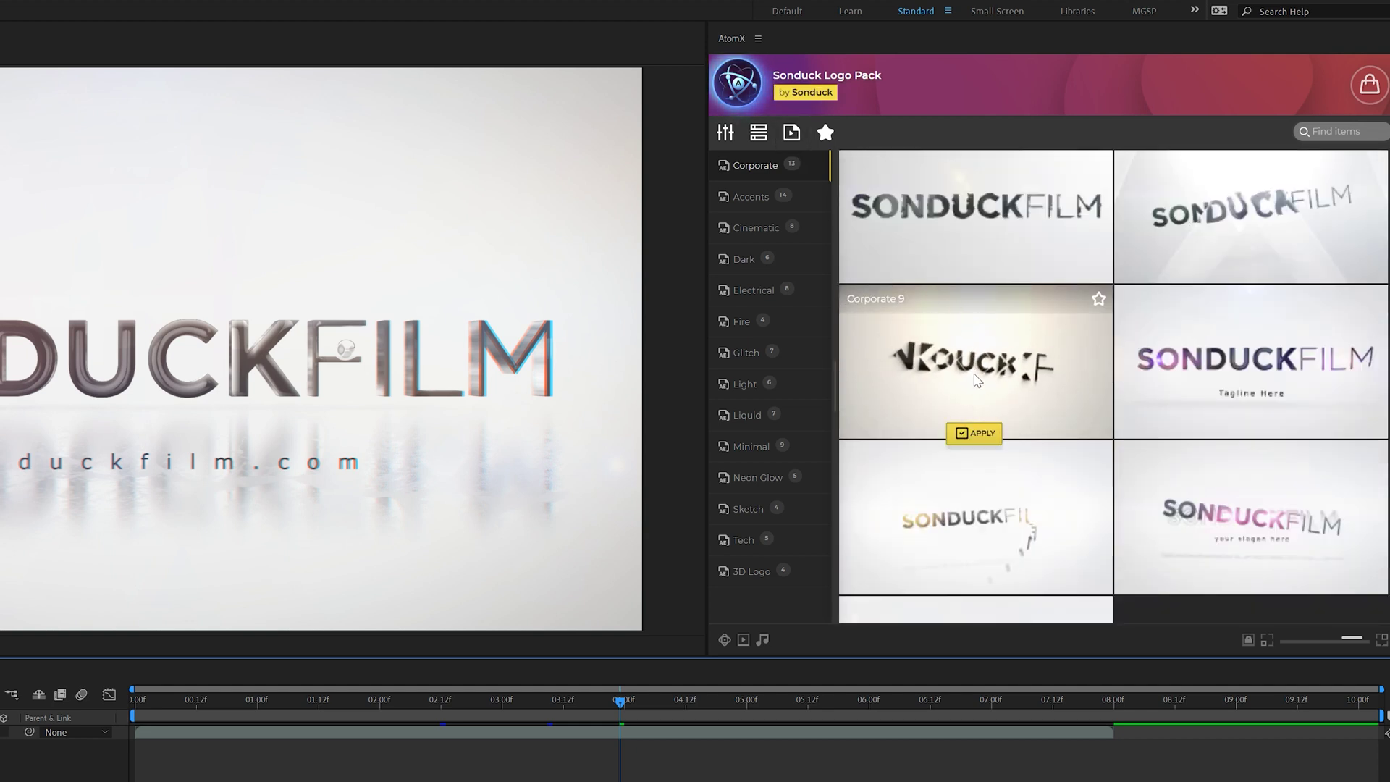
pyautogui.moveTo(978, 549)
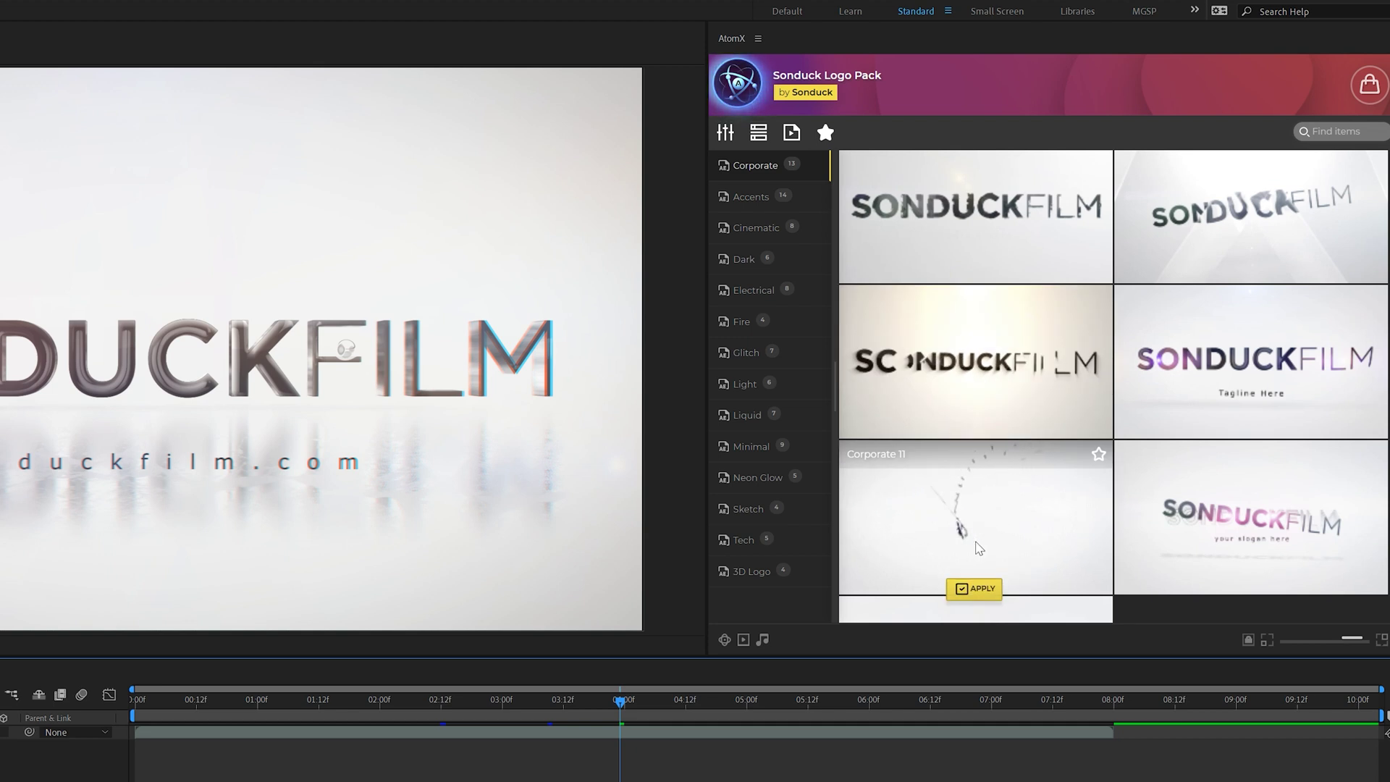
pyautogui.scroll(-7, 974, 539)
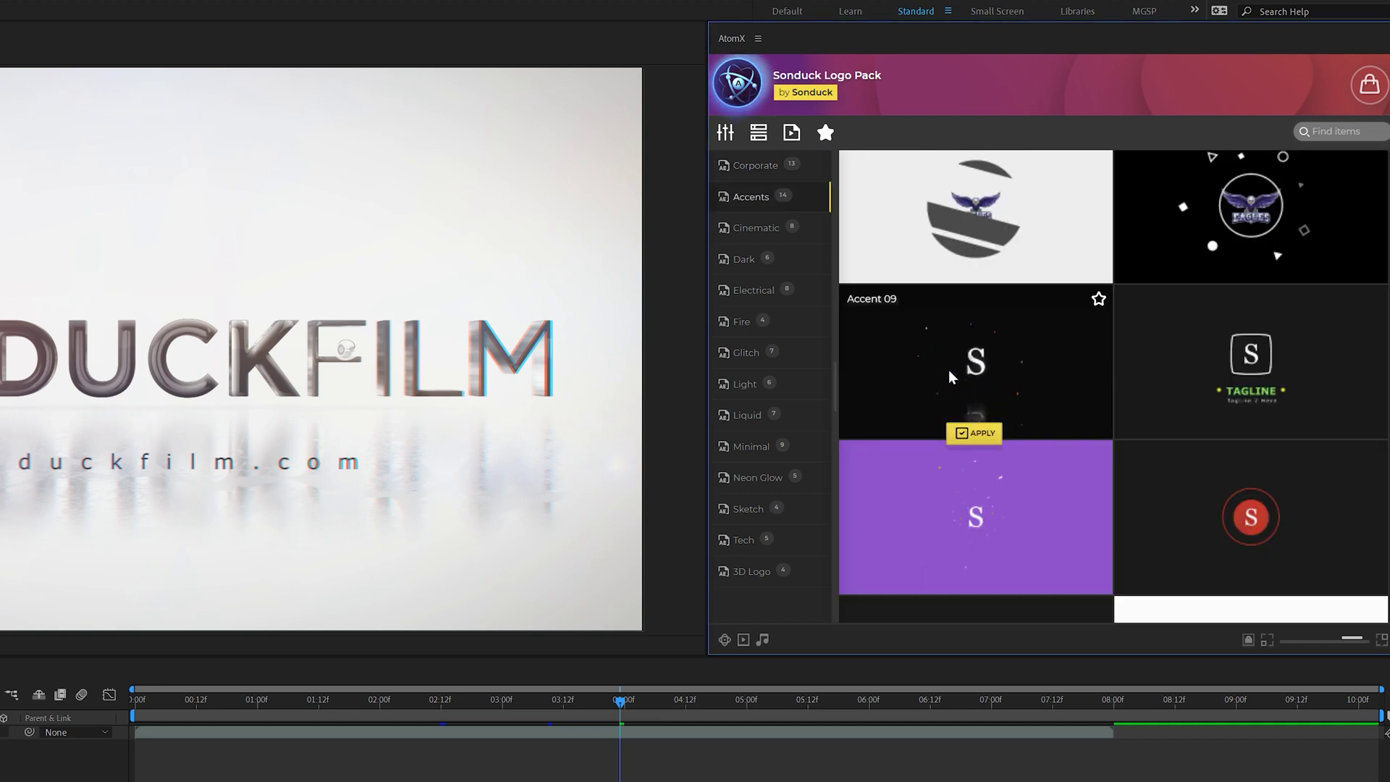
pyautogui.scroll(-5, 963, 194)
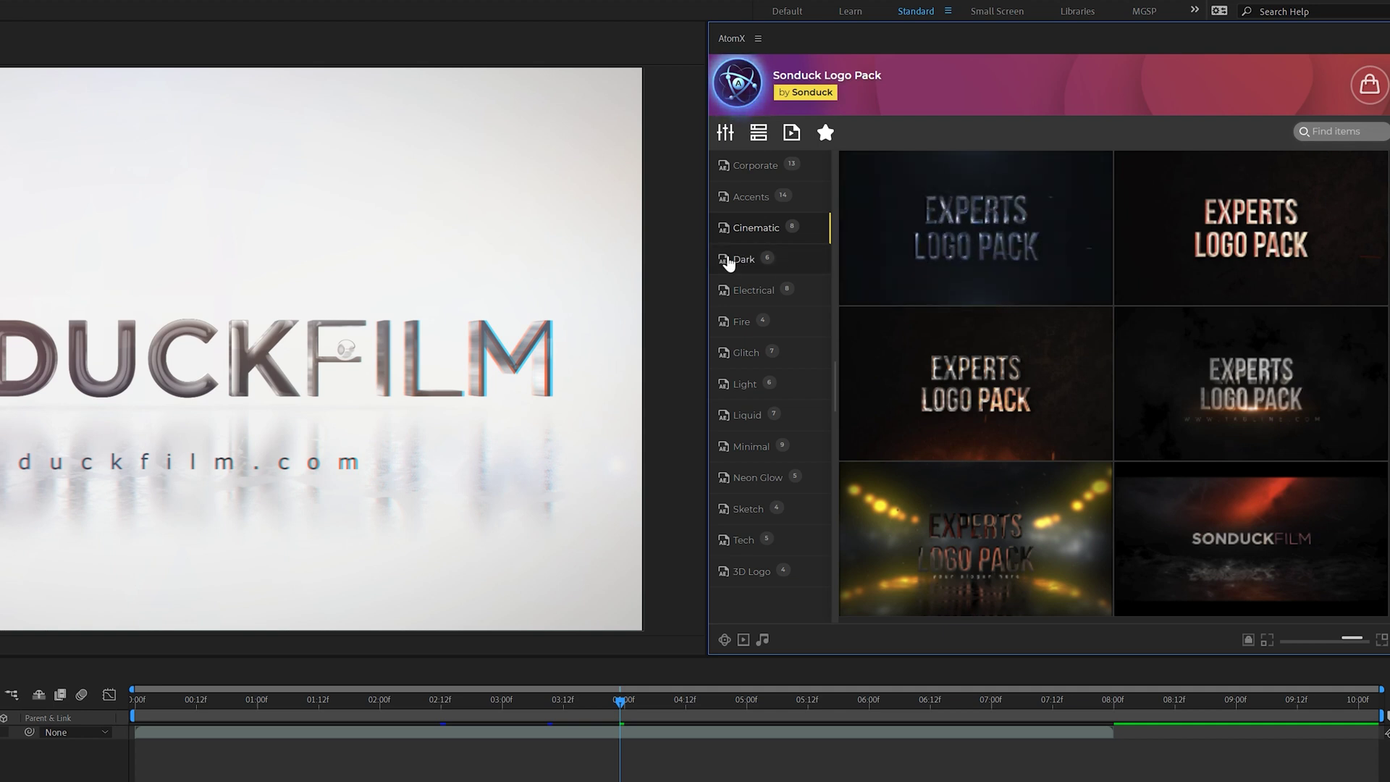
# Step: Browse the Electrical, Glitch and Minimal categories, then go back to Corporate templates
pyautogui.click(752, 290)
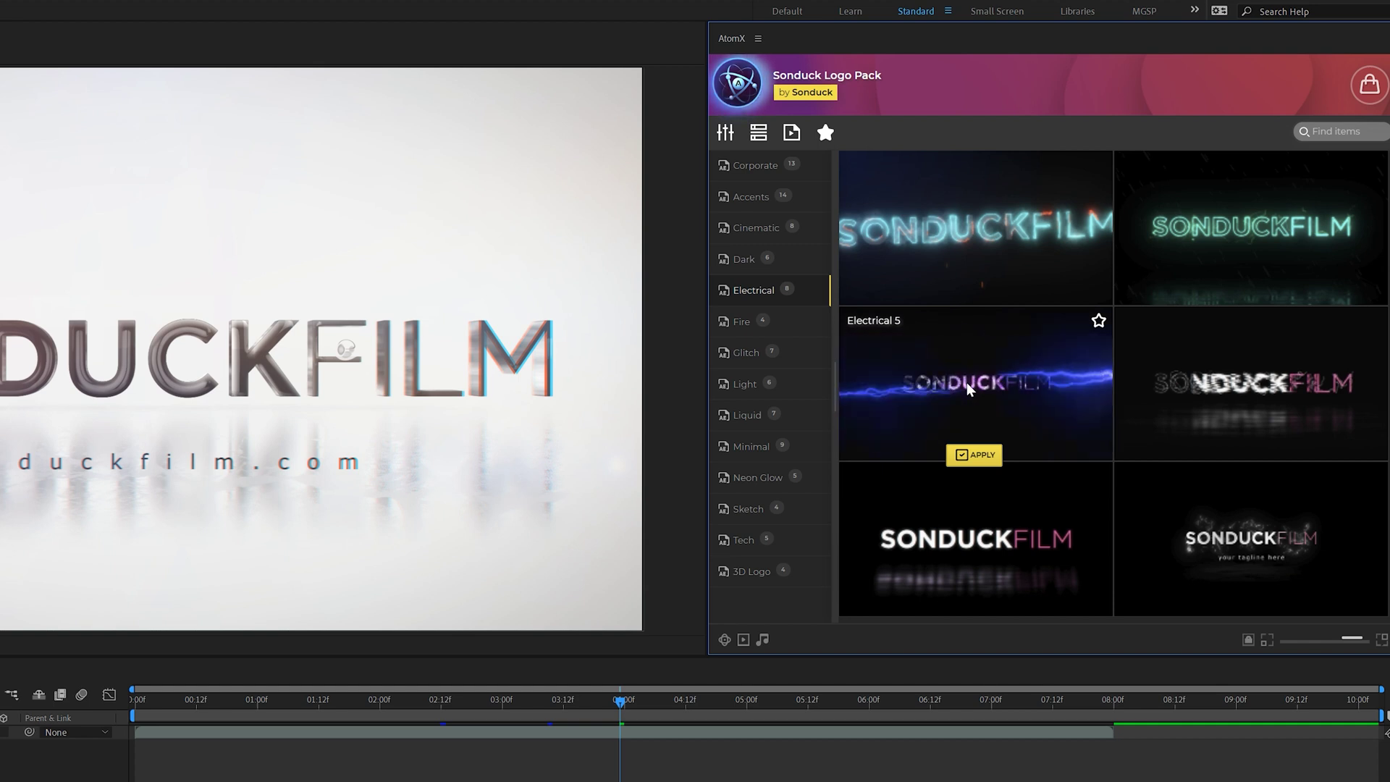
pyautogui.click(746, 352)
pyautogui.moveTo(1150, 240)
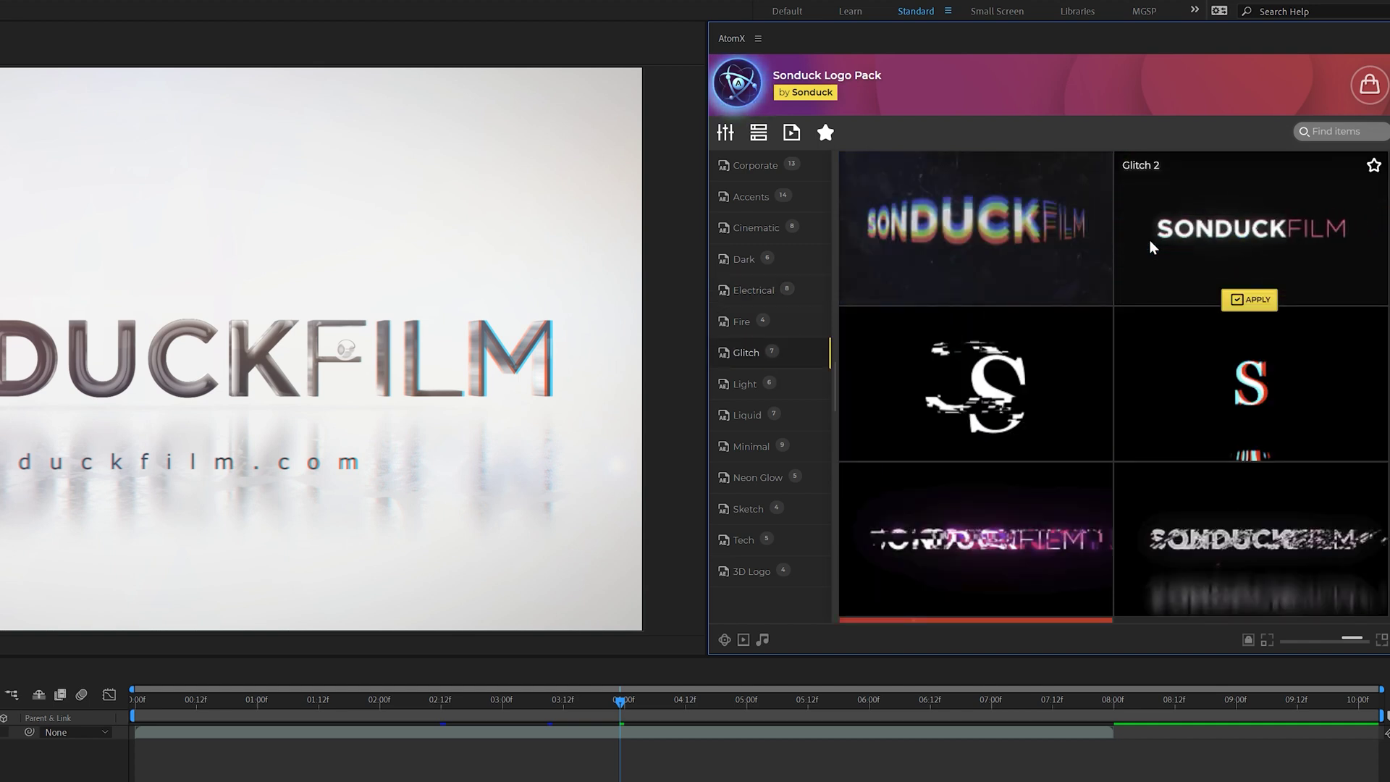
pyautogui.click(751, 446)
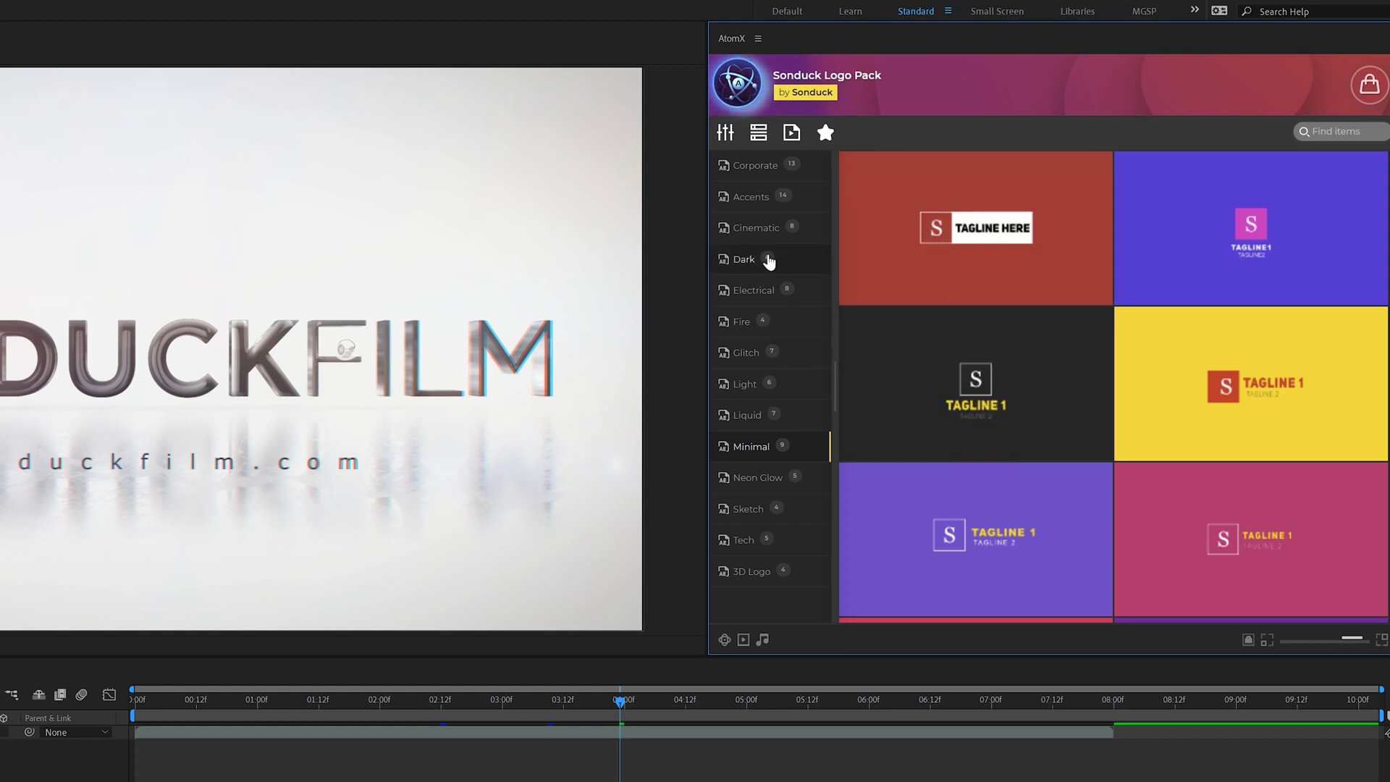
pyautogui.click(755, 165)
pyautogui.moveTo(1023, 224)
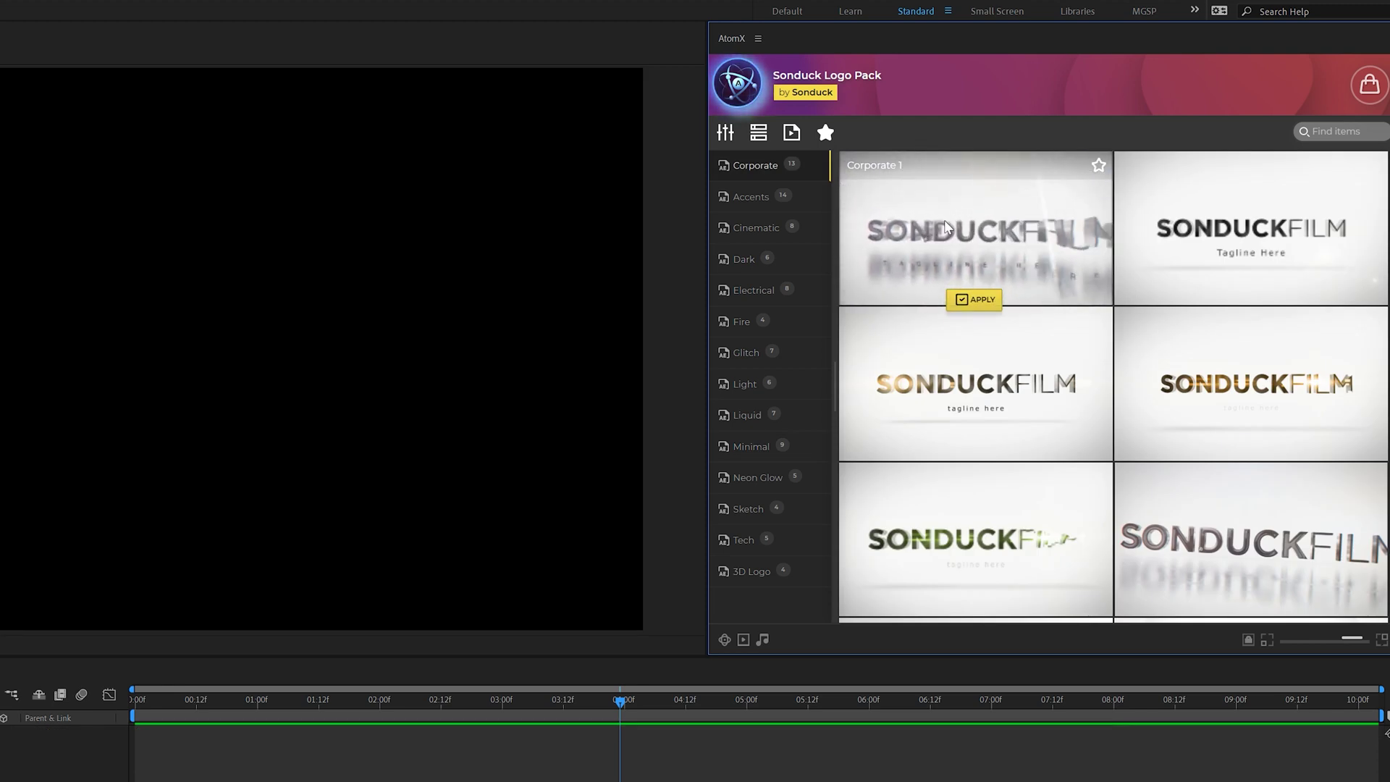
# Step: Apply Corporate 1, confirm the Main composition settings, and open the Corporate 1-1 precomp
pyautogui.click(977, 300)
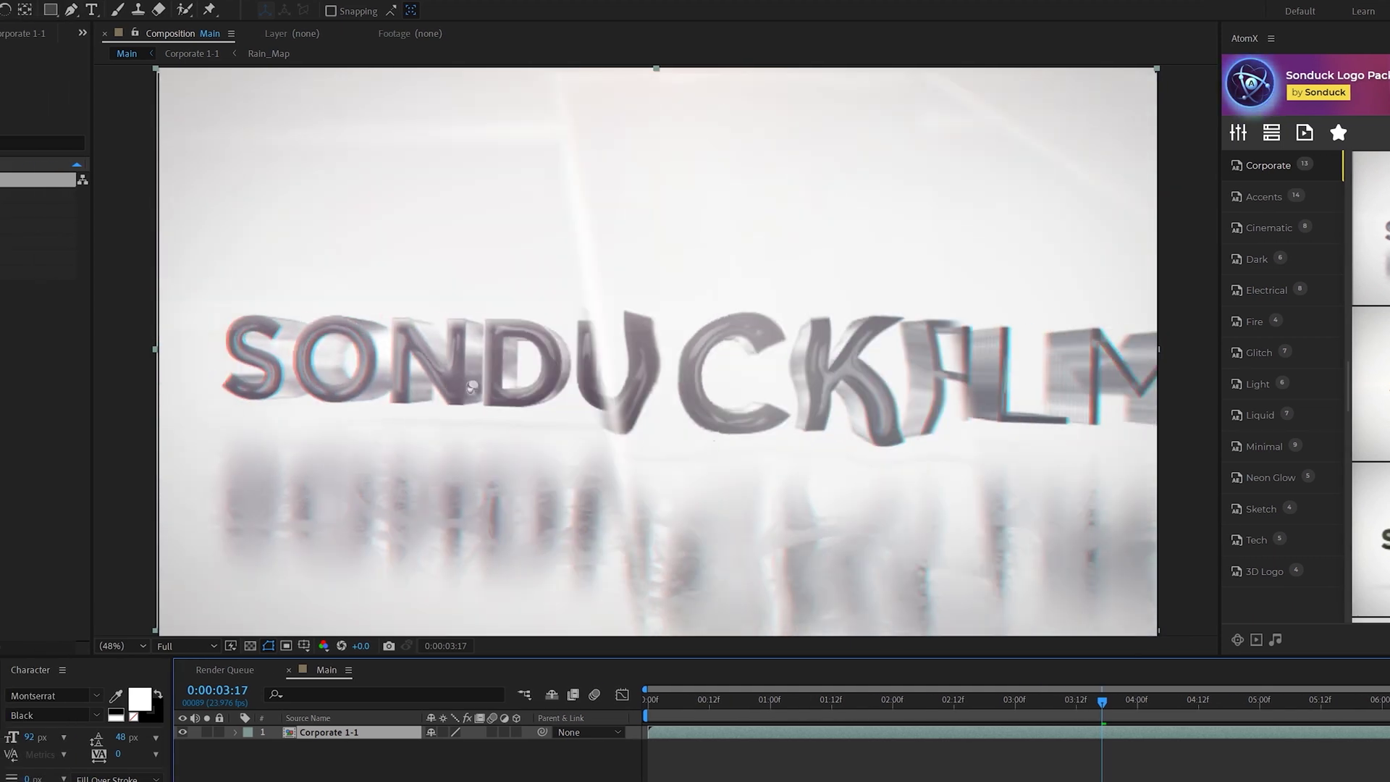
pyautogui.hotkey('ctrl', 'k')
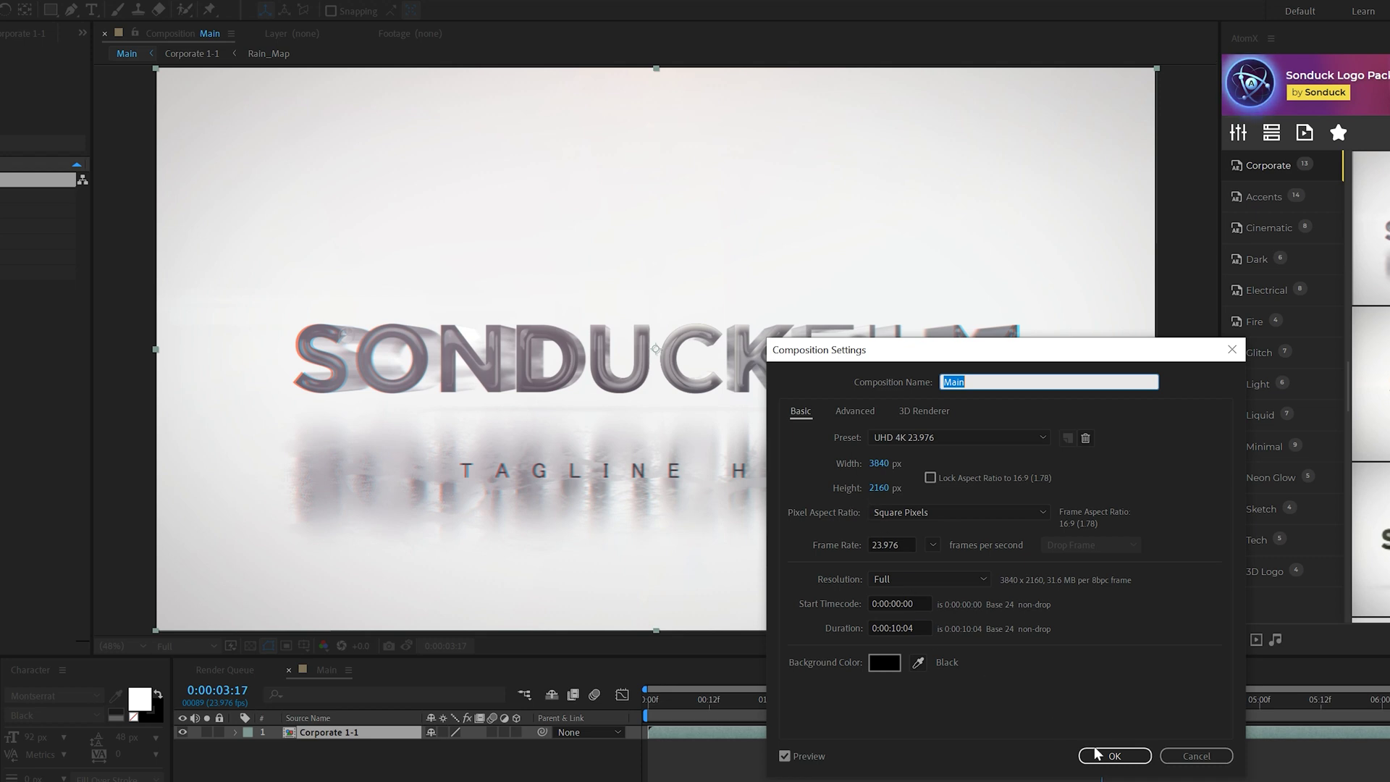
pyautogui.click(1179, 758)
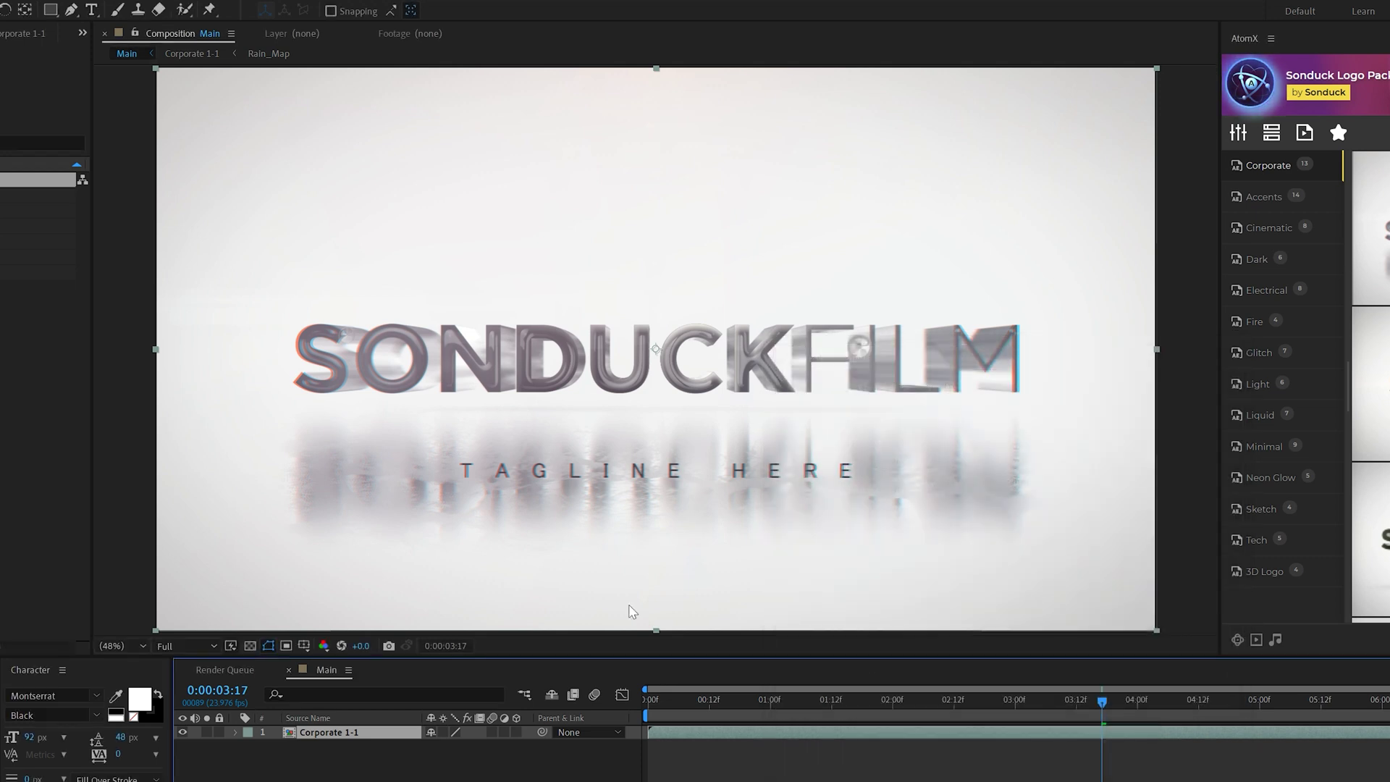
pyautogui.doubleClick(327, 734)
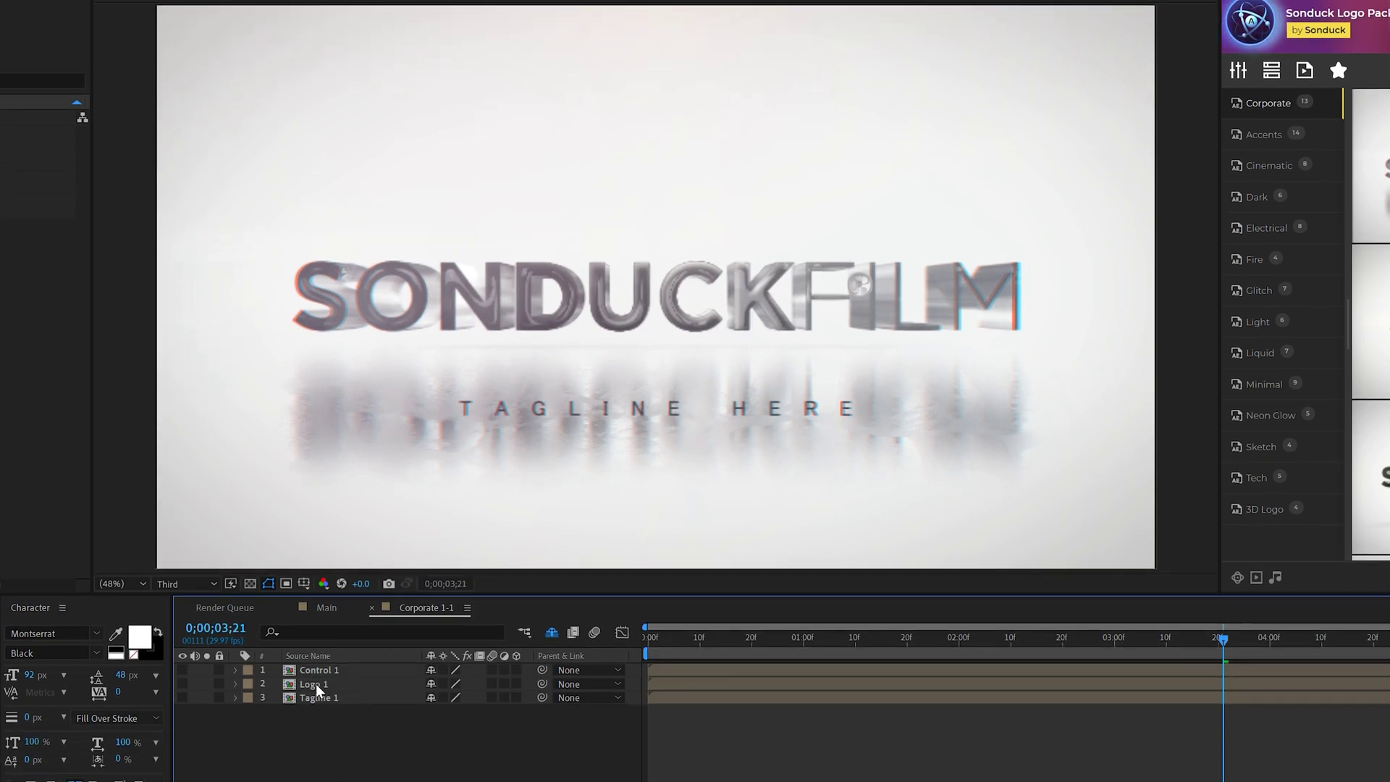
# Step: In Logo 1, delete the Logo_B.png placeholder and add Focus Logo.ai instead
pyautogui.doubleClick(315, 684)
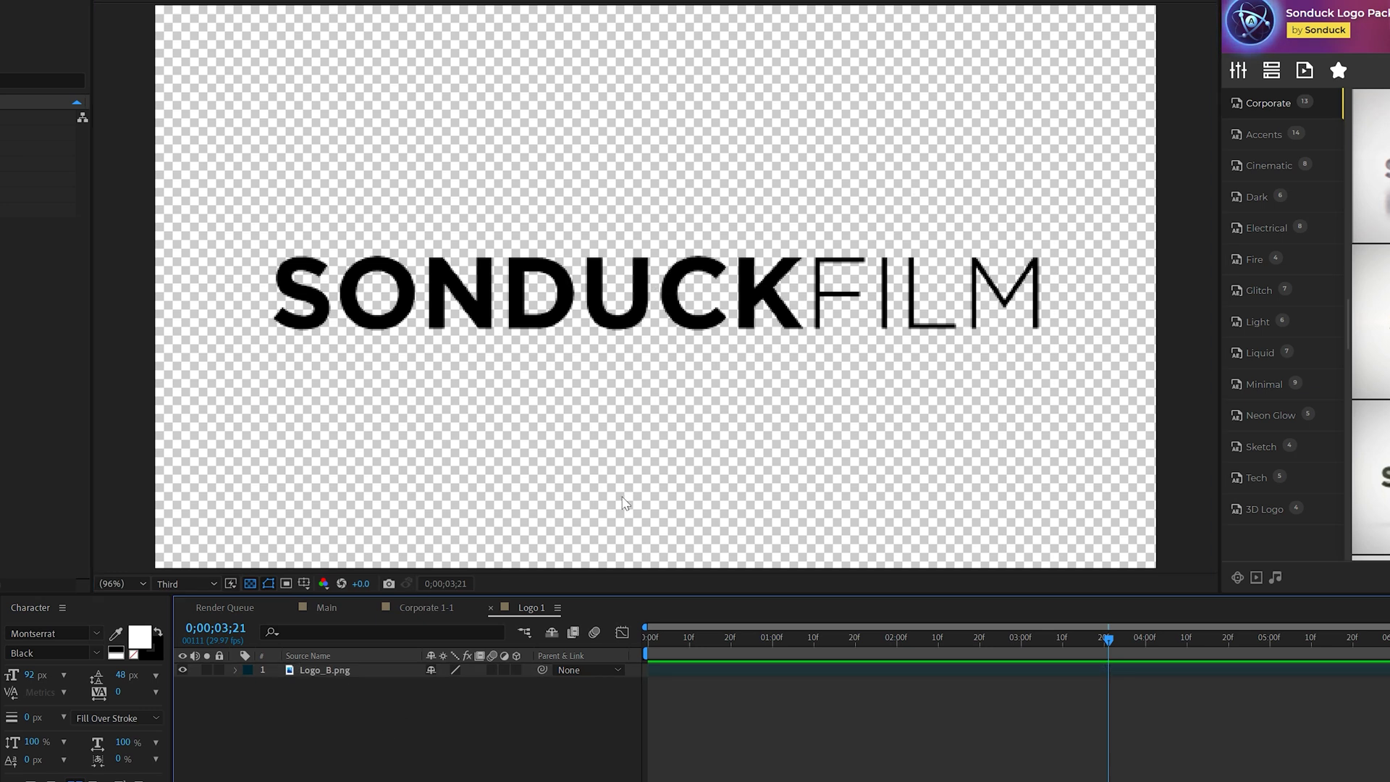
pyautogui.click(349, 674)
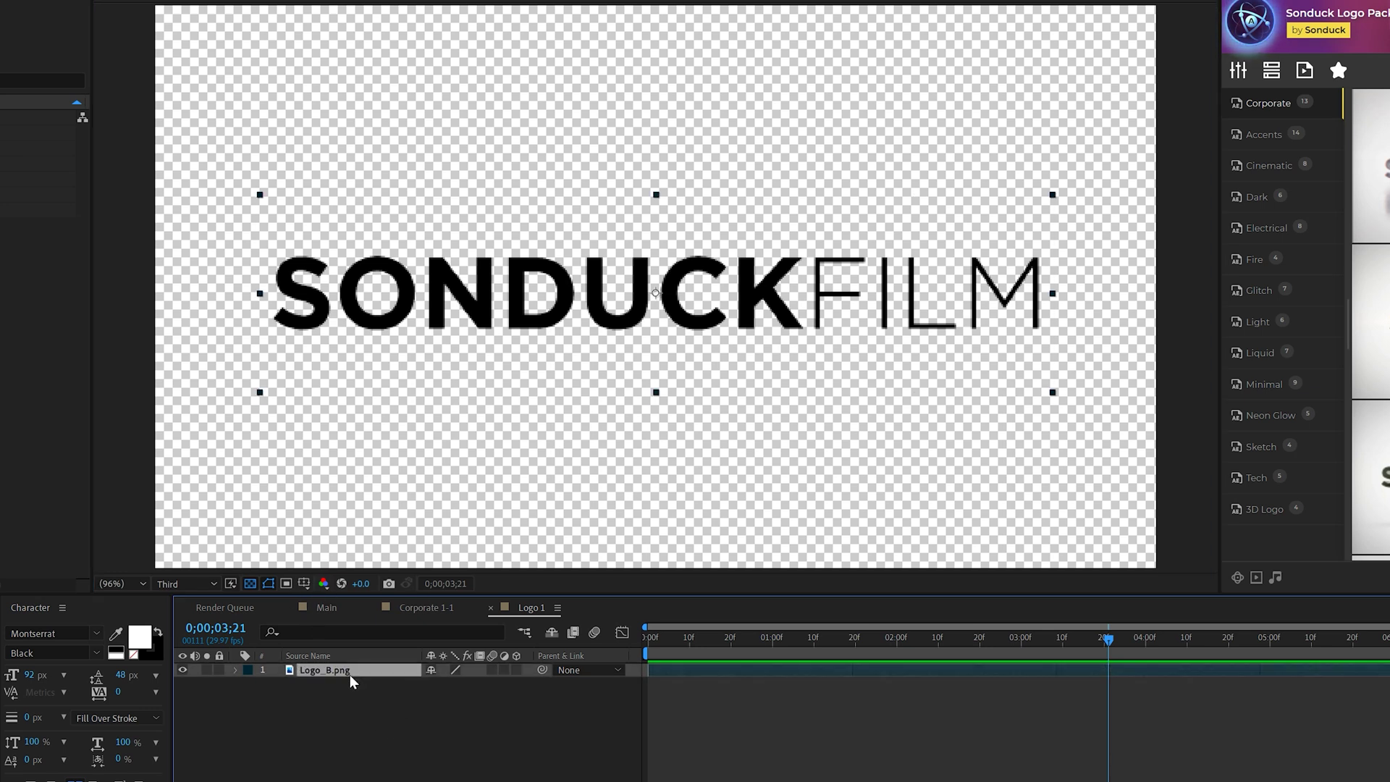
pyautogui.press('Delete')
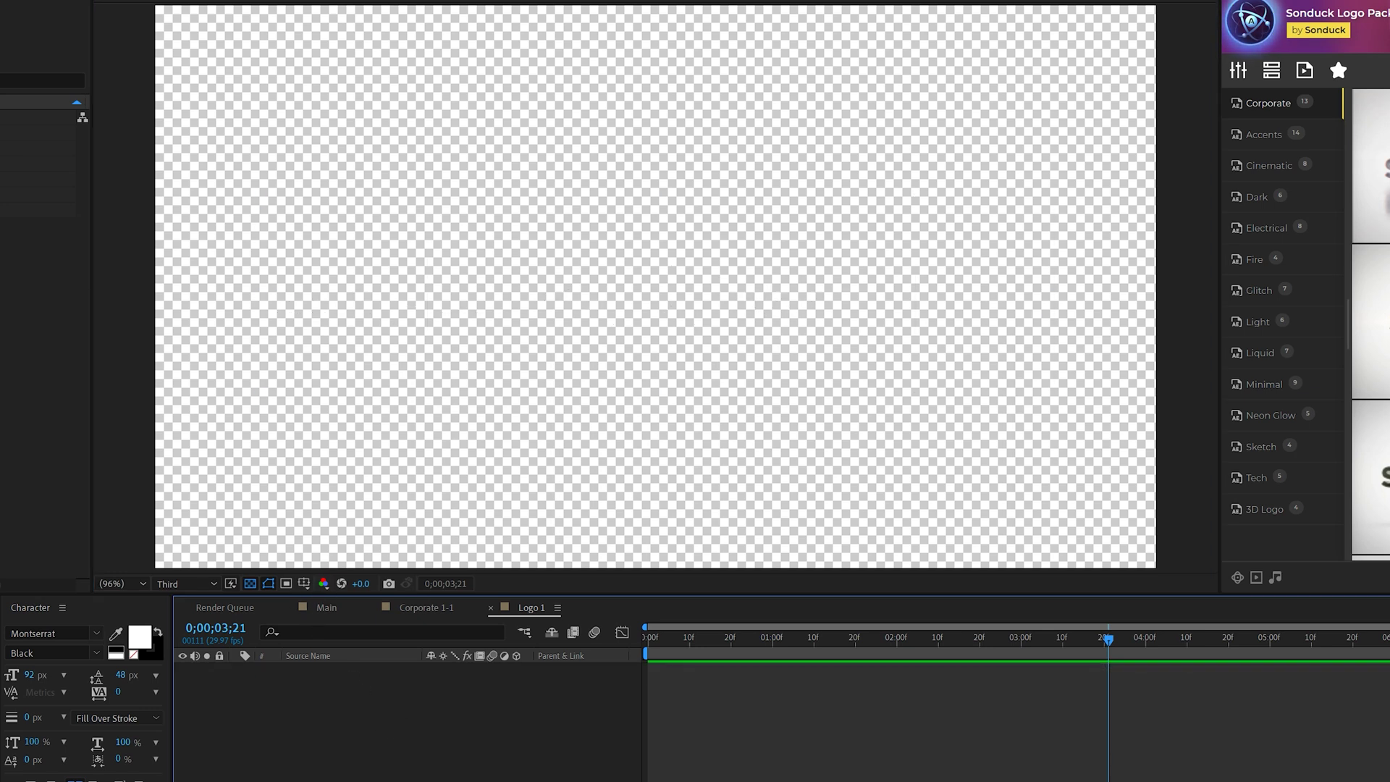
pyautogui.click(29, 187)
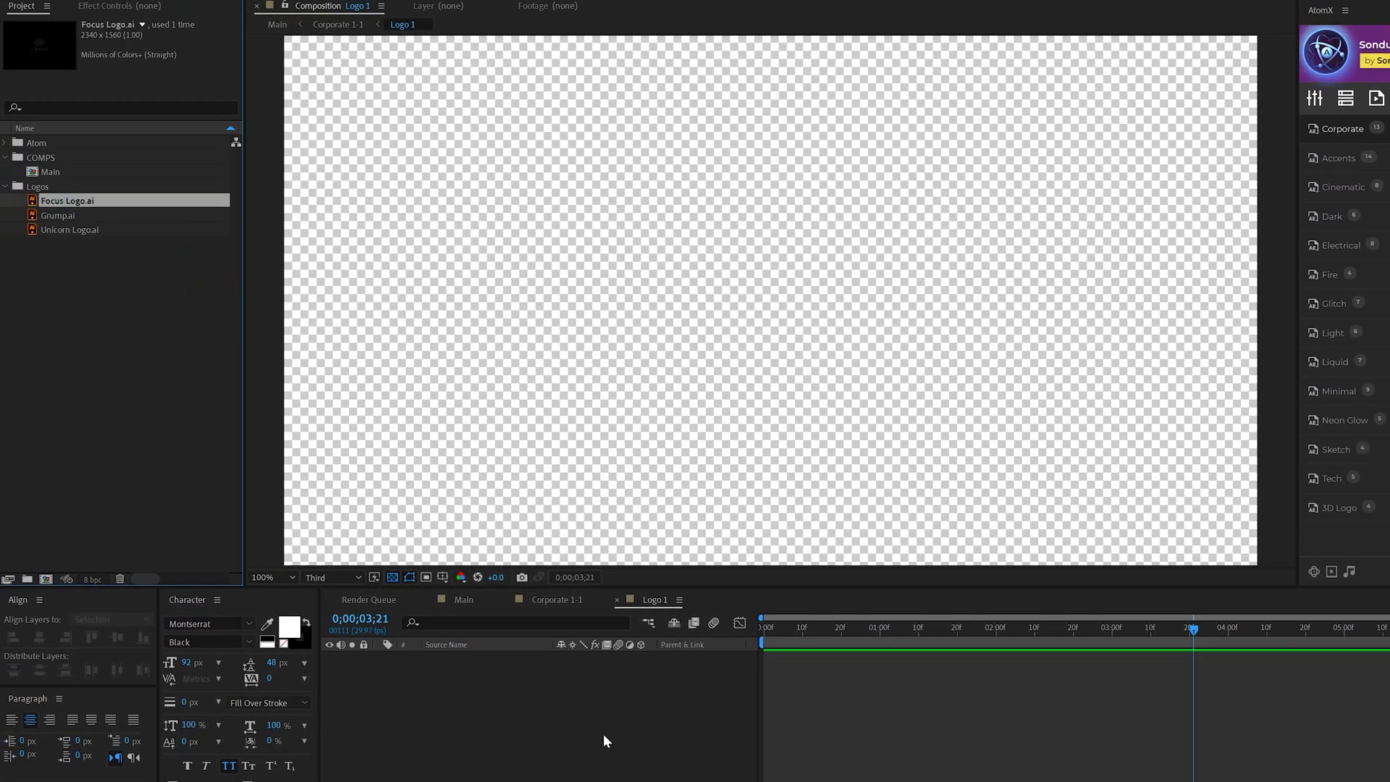
pyautogui.moveTo(607, 740); pyautogui.dragTo(605, 735)
# Step: Scale the FOCUS logo layer to 99%, then go back to Main and Corporate 1-1
pyautogui.click(479, 657)
pyautogui.press('s')
pyautogui.moveTo(588, 671)
pyautogui.mouseDown()
pyautogui.moveTo(576, 670)
pyautogui.moveTo(601, 671)
pyautogui.moveTo(586, 675)
pyautogui.mouseUp()
pyautogui.click(586, 688)
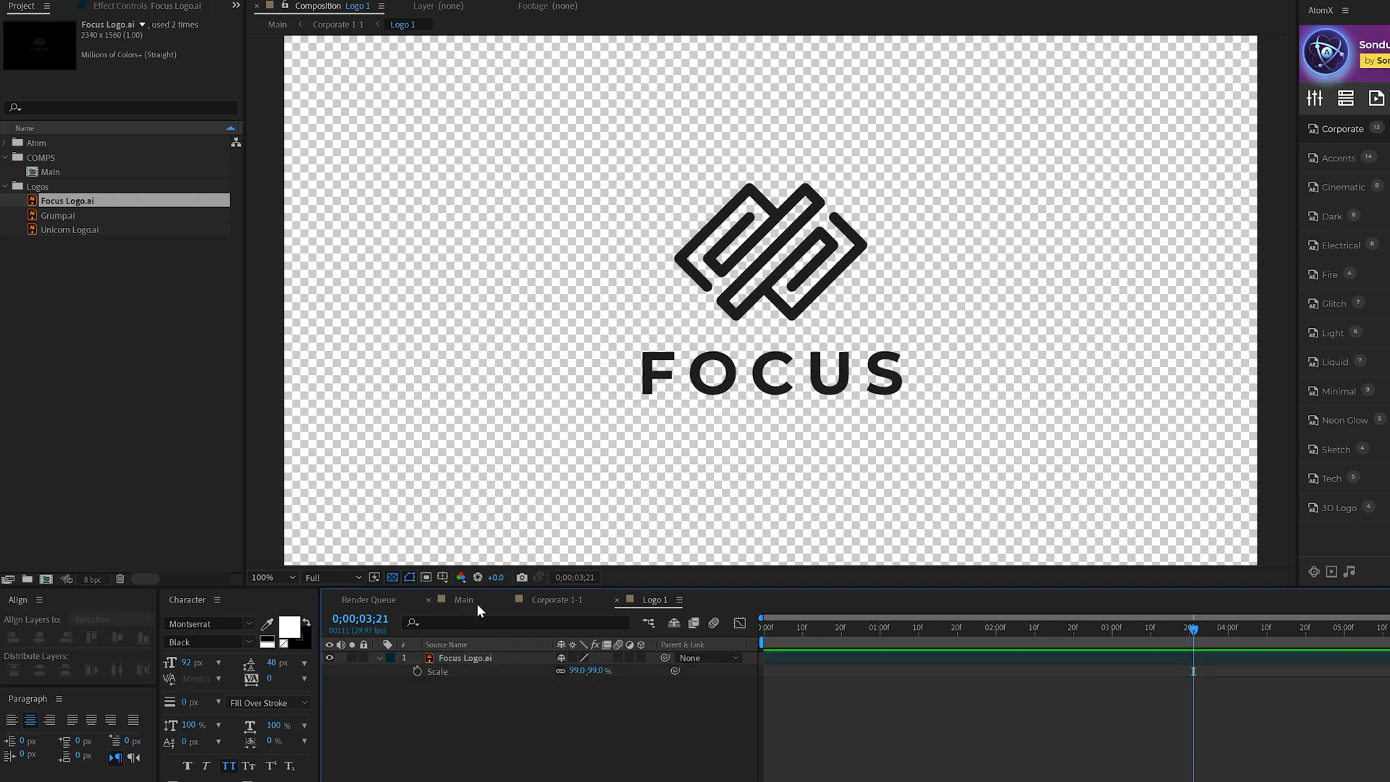
pyautogui.click(475, 602)
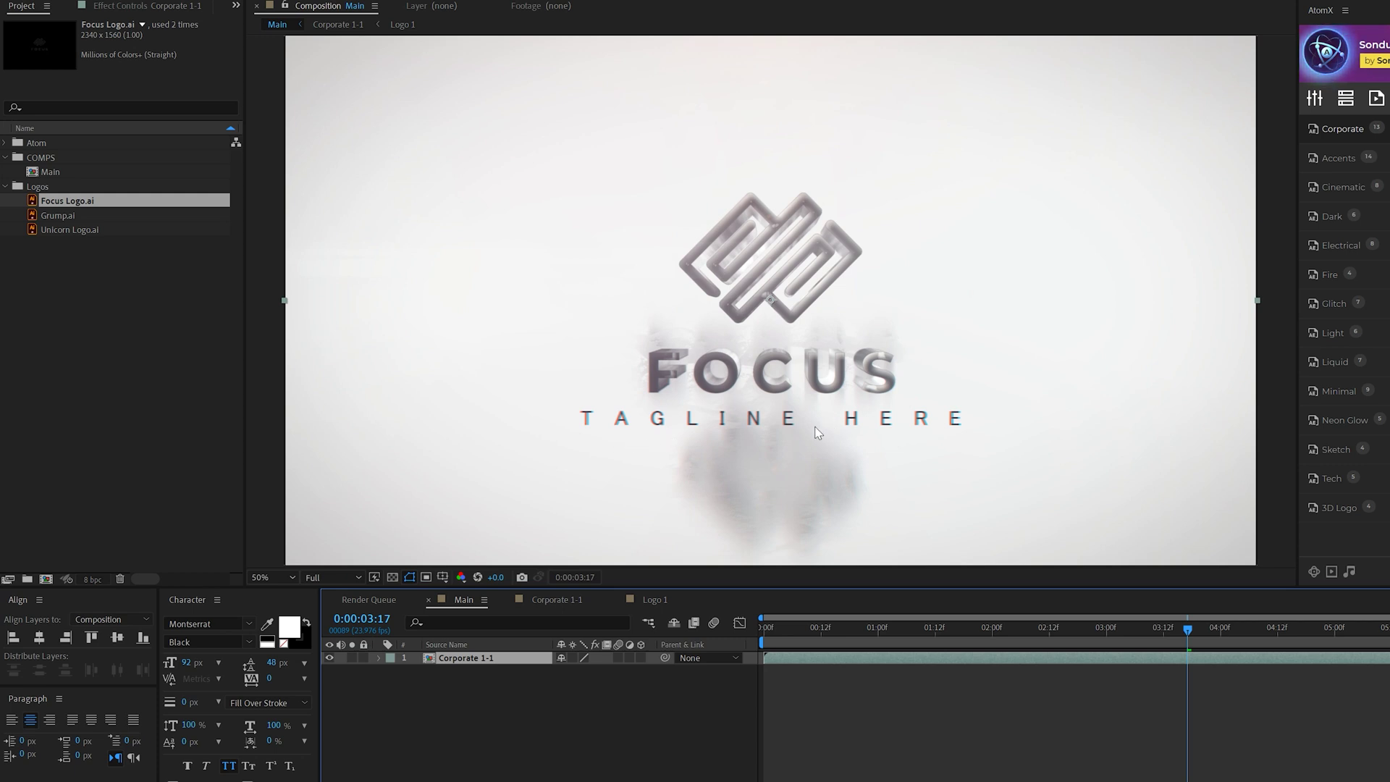
pyautogui.click(559, 601)
pyautogui.doubleClick(446, 683)
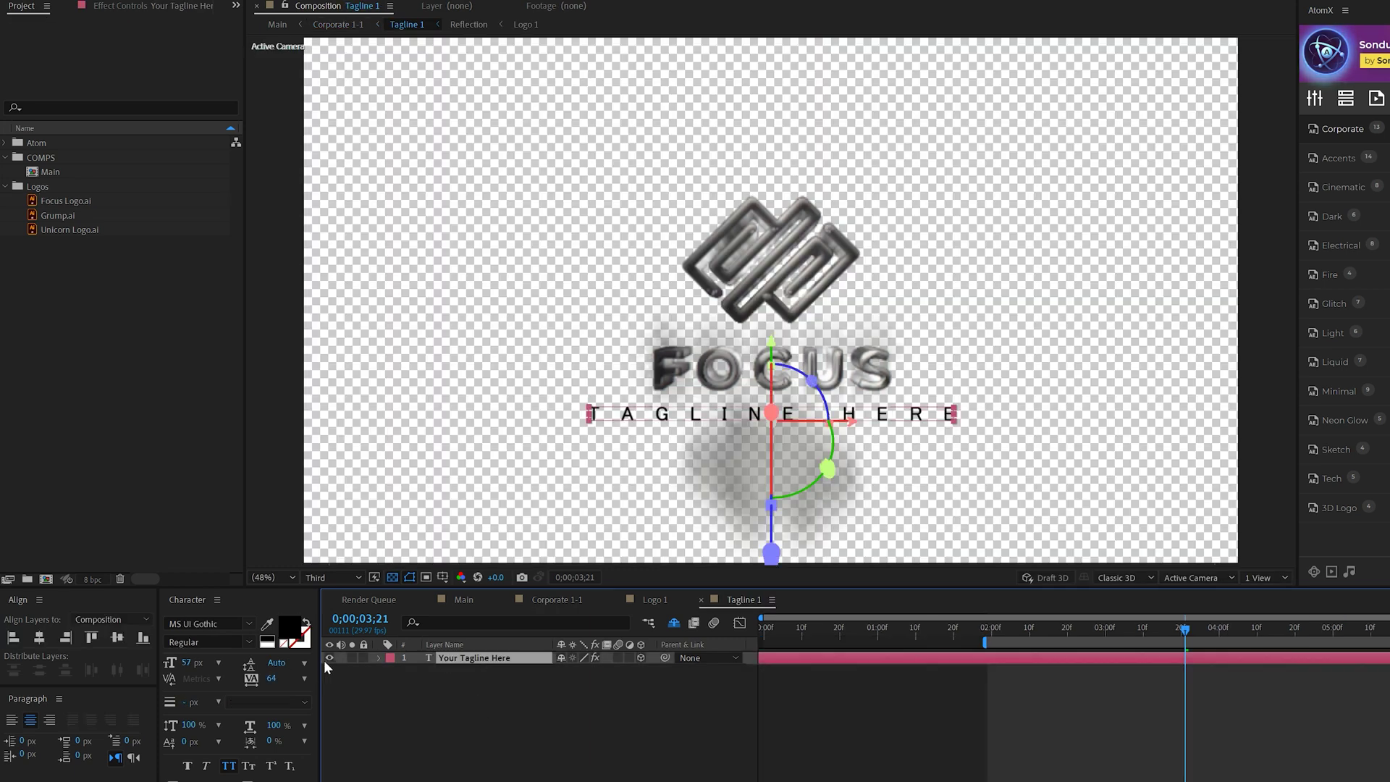
pyautogui.doubleClick(722, 413)
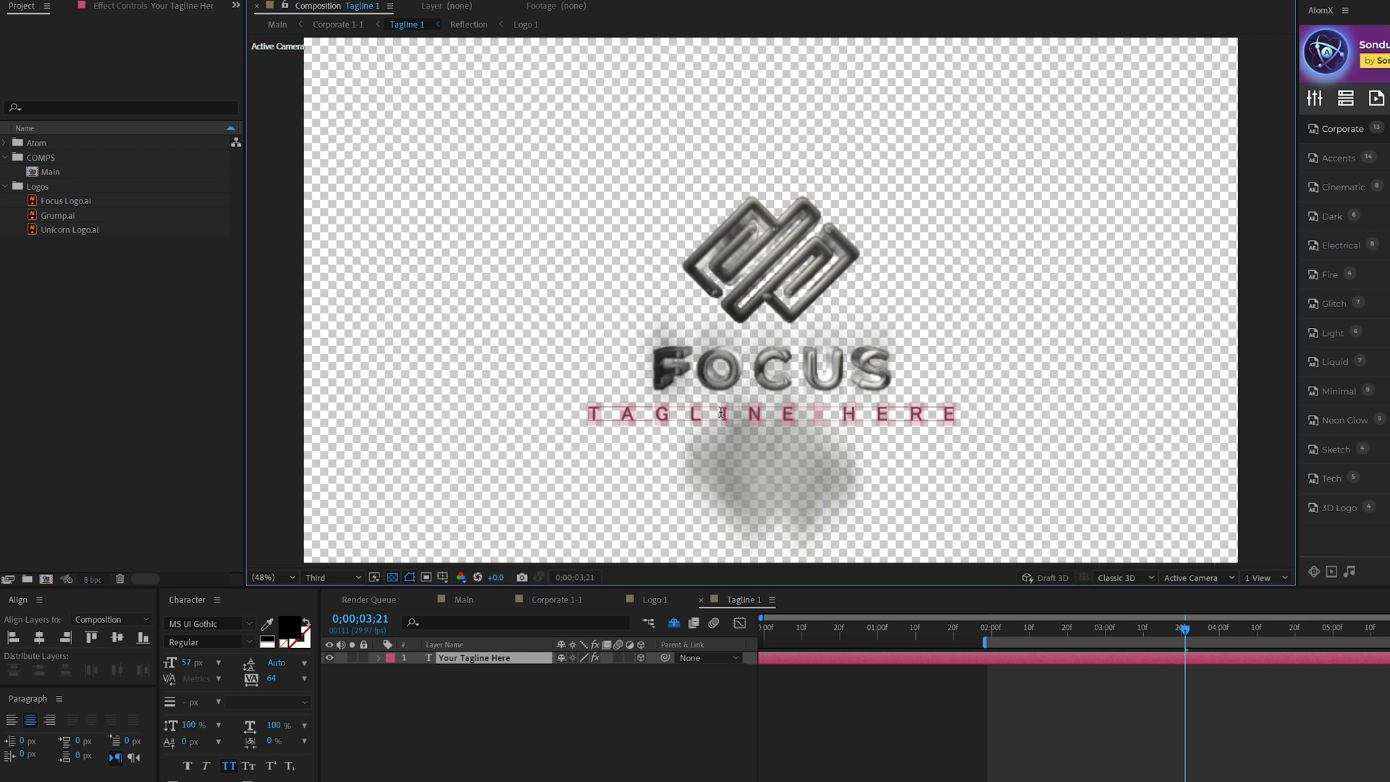
pyautogui.write('ww')
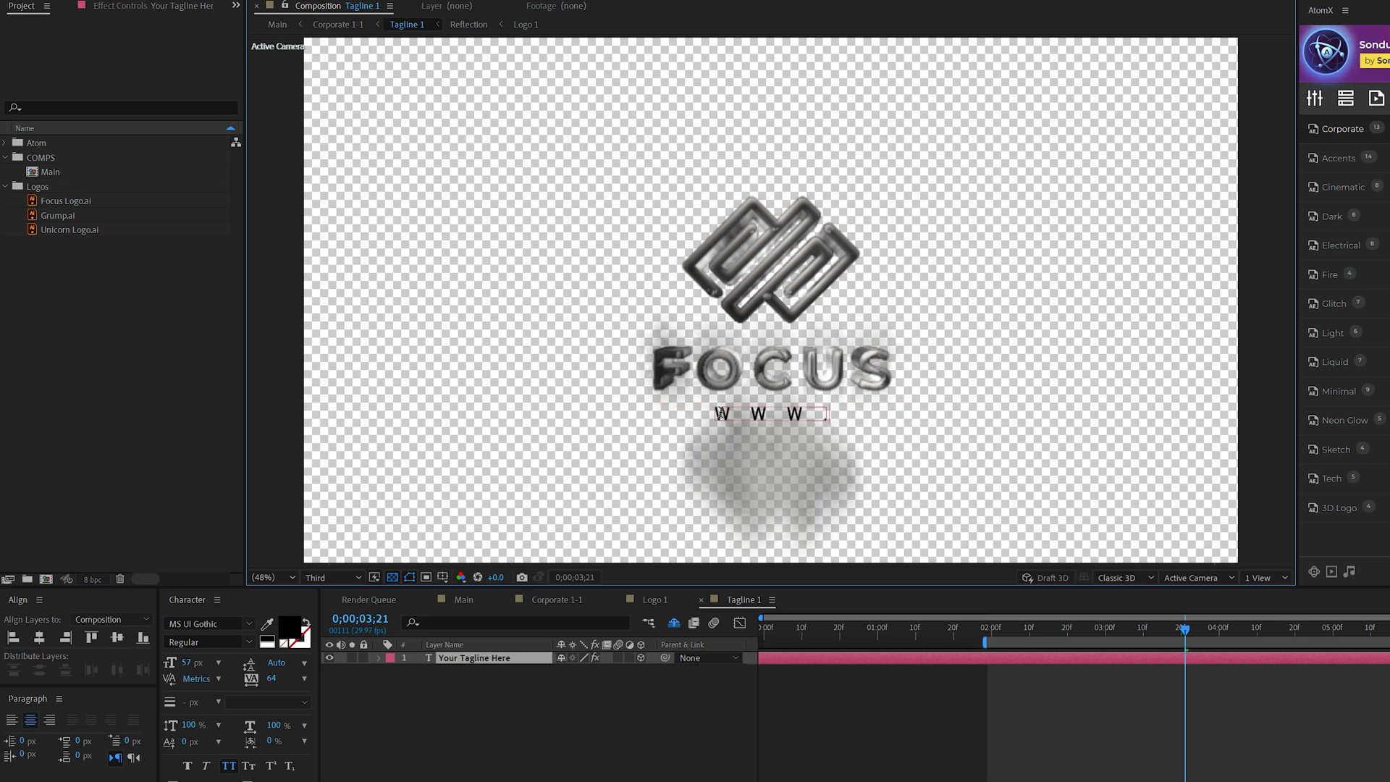
pyautogui.write('w.sonduckfilm.c')
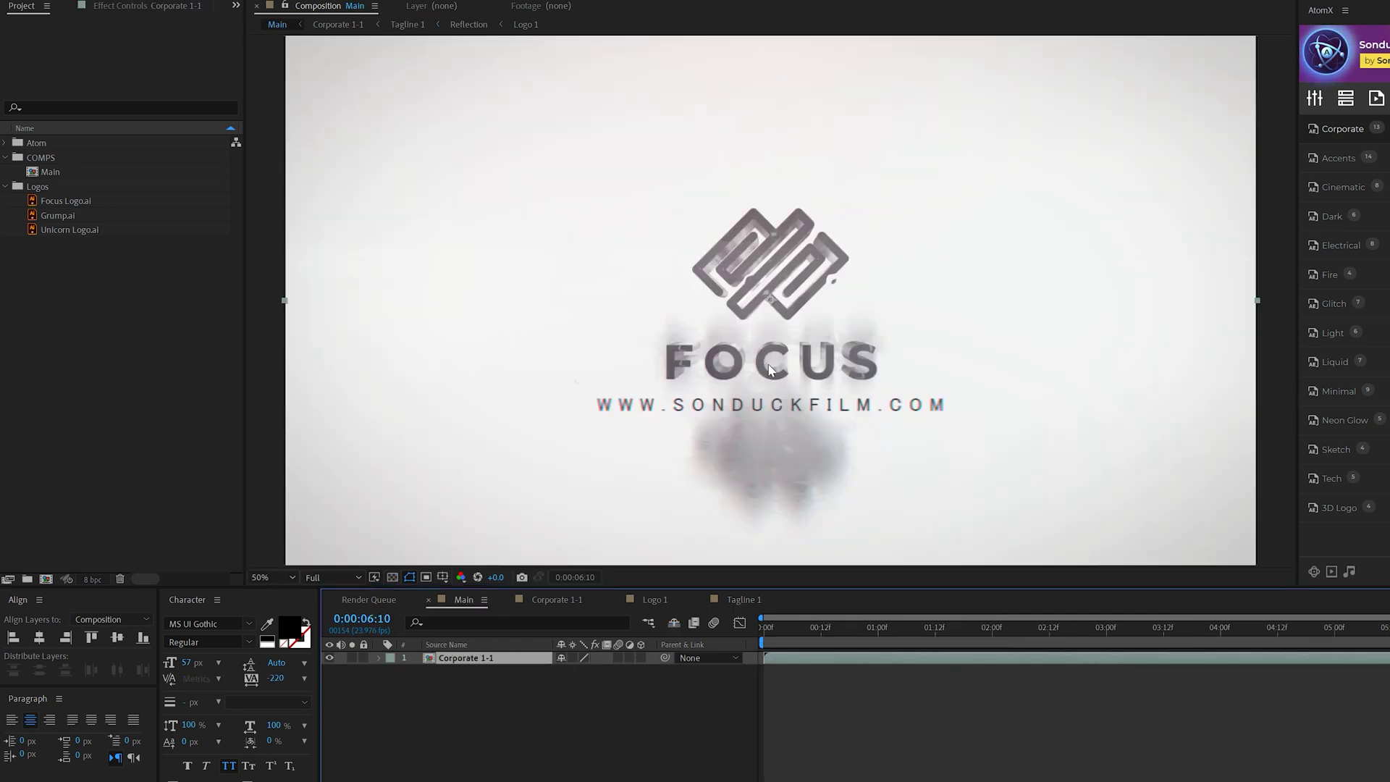
# Step: In Control 1's Effect Controls, drag Tagline Y Position down to 195
pyautogui.click(559, 600)
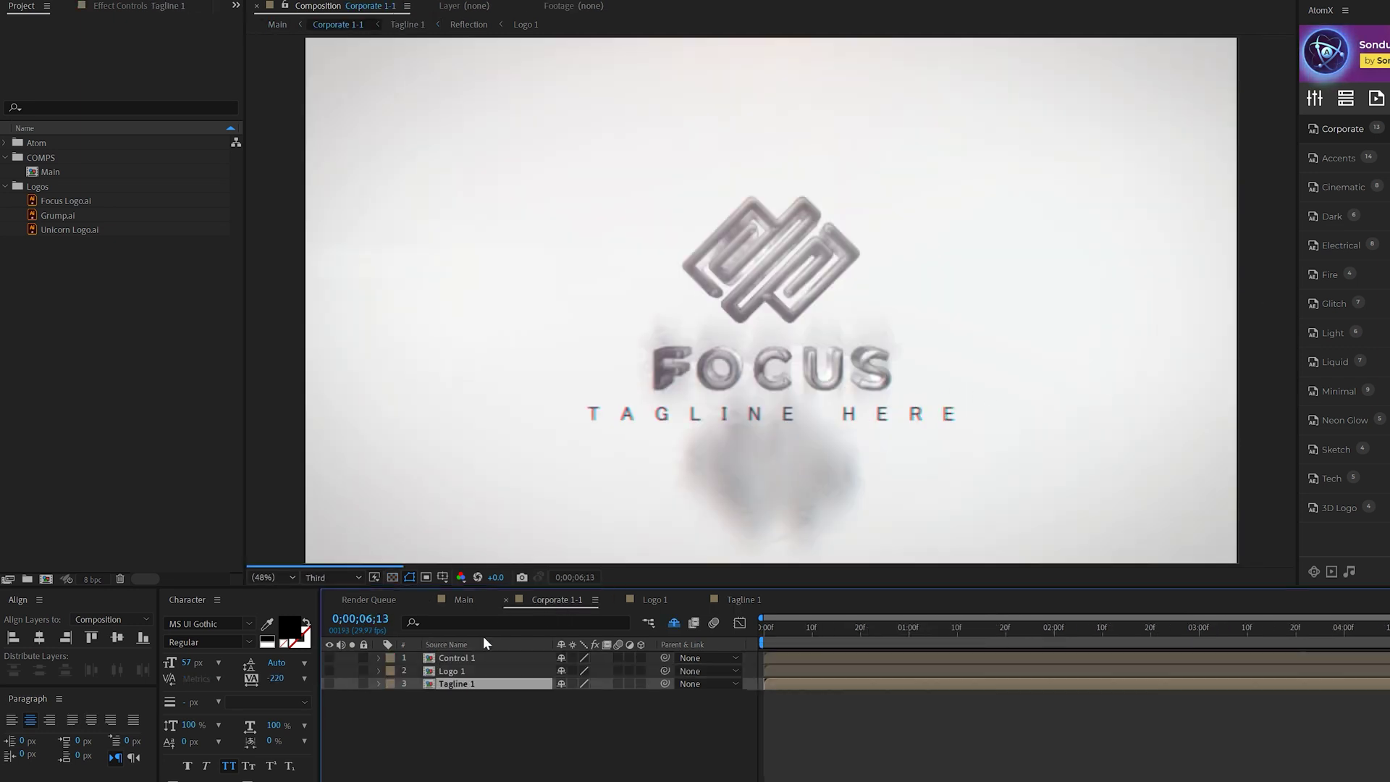
pyautogui.doubleClick(462, 656)
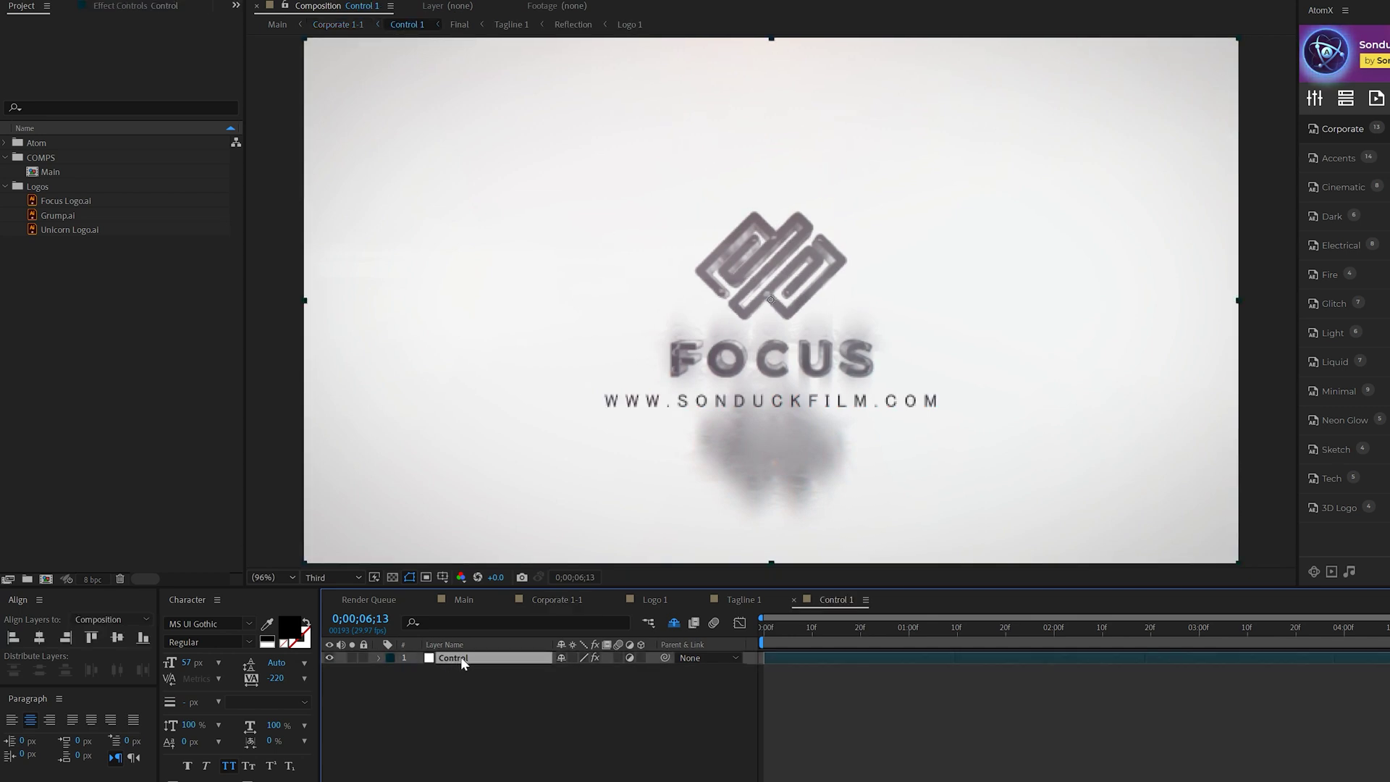
pyautogui.click(120, 6)
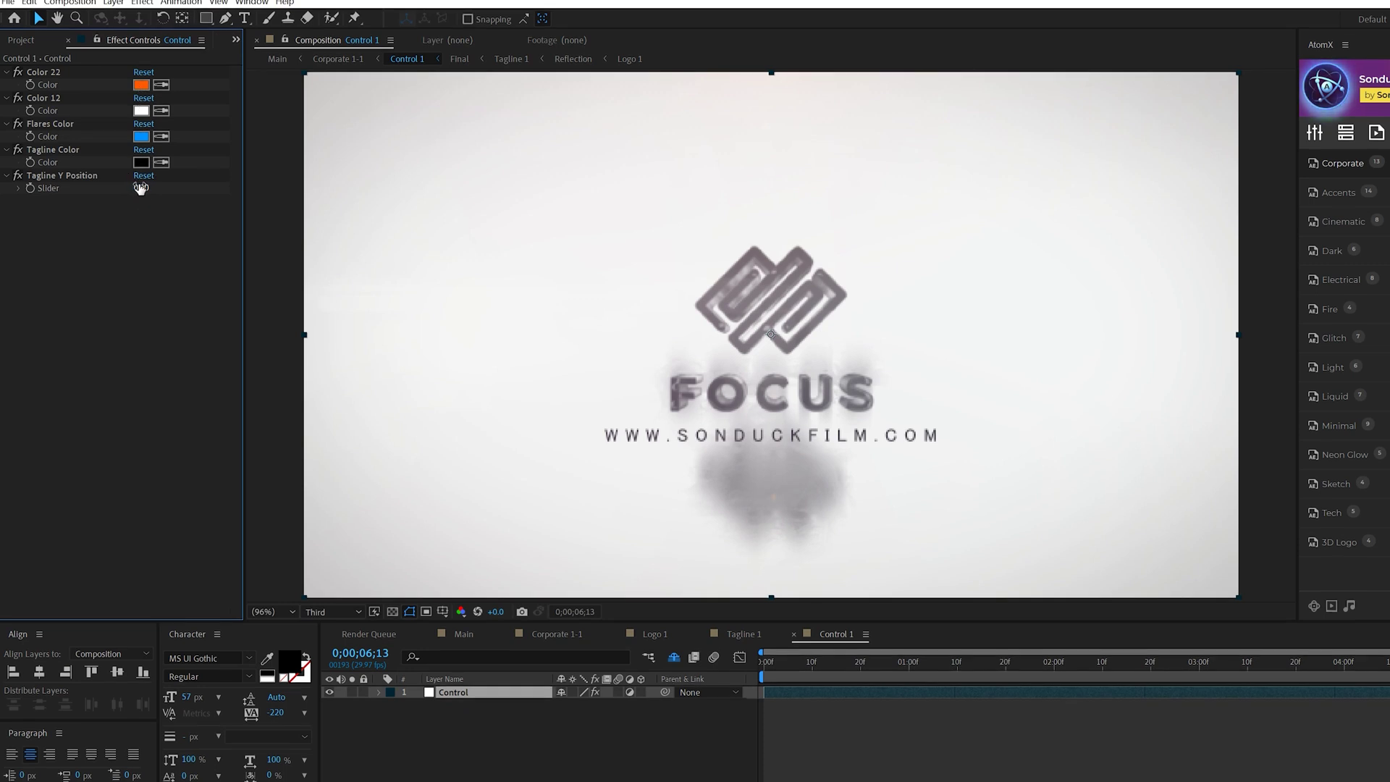
pyautogui.moveTo(140, 187); pyautogui.dragTo(184, 193)
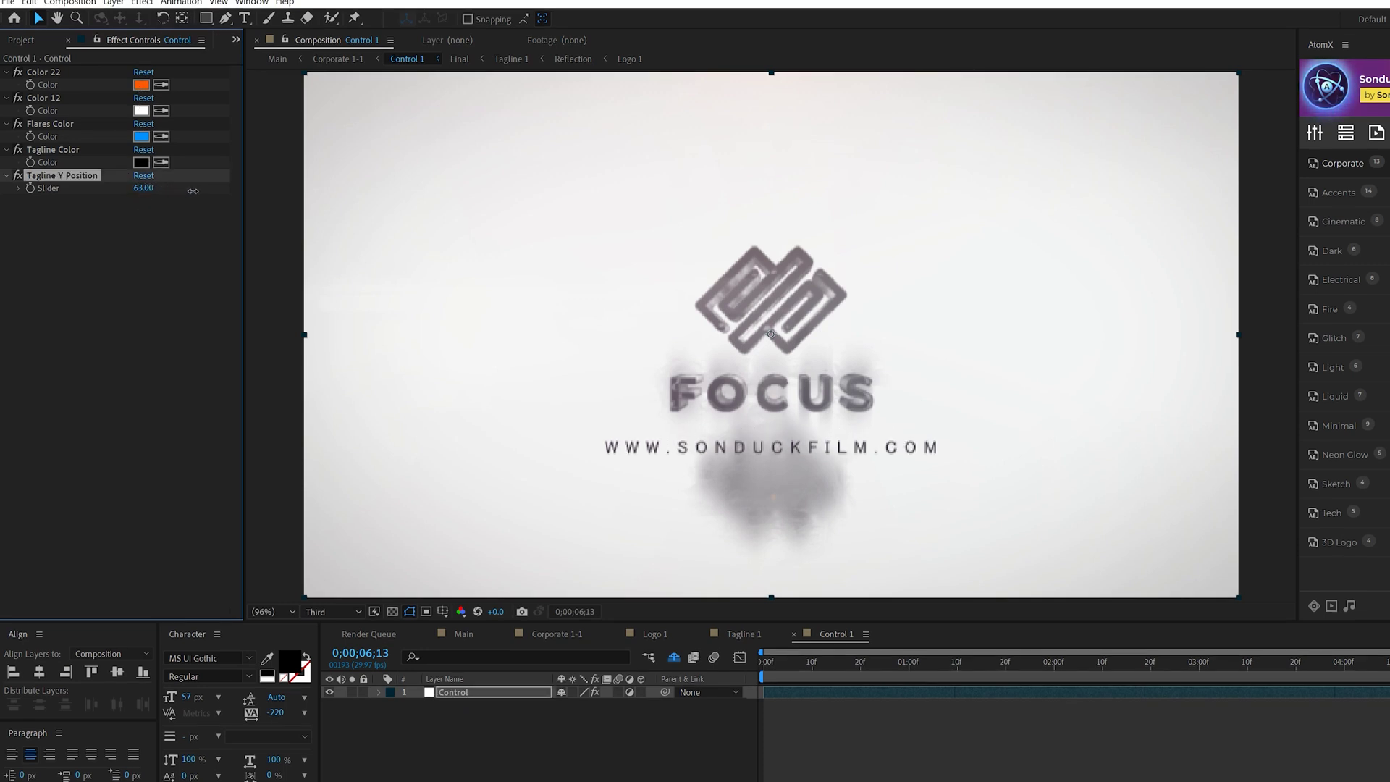
pyautogui.moveTo(301, 209); pyautogui.dragTo(335, 233)
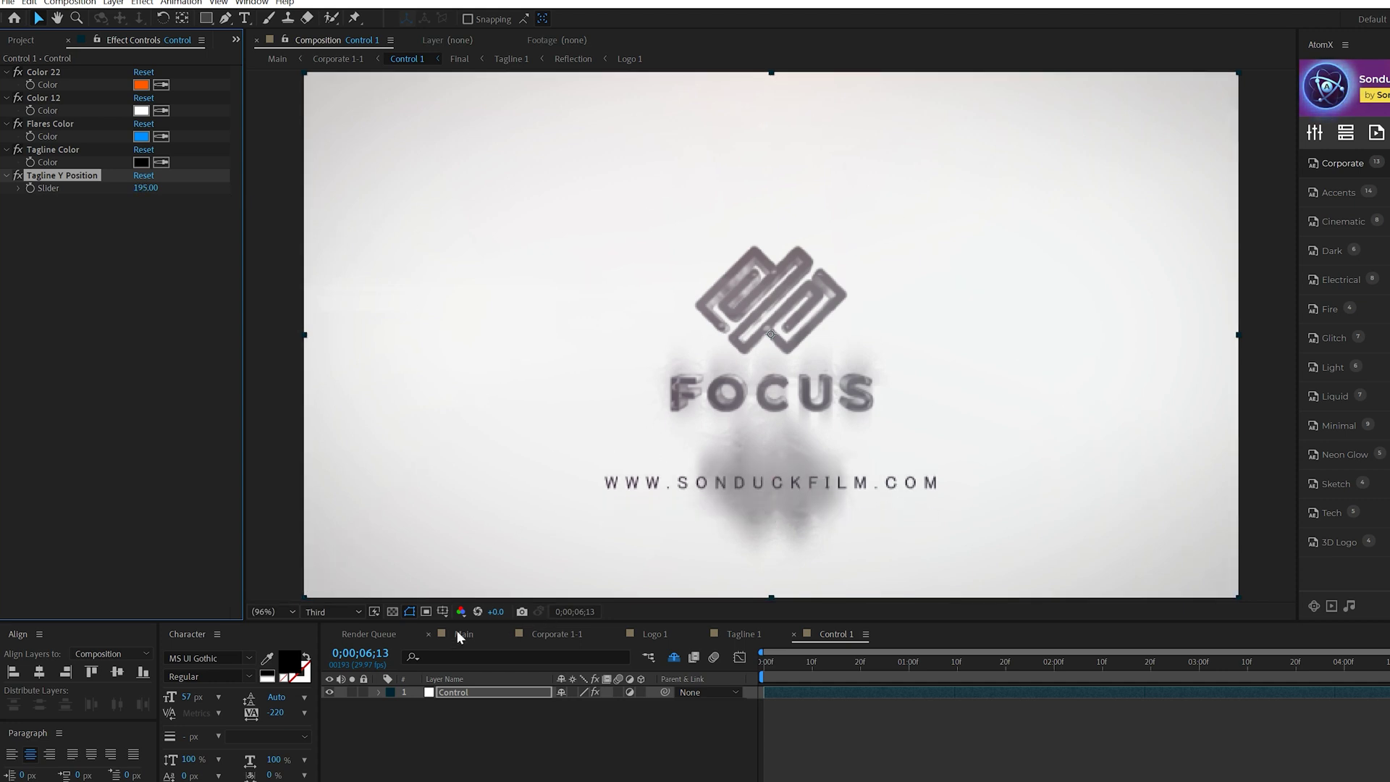
pyautogui.click(141, 84)
pyautogui.press('Return')
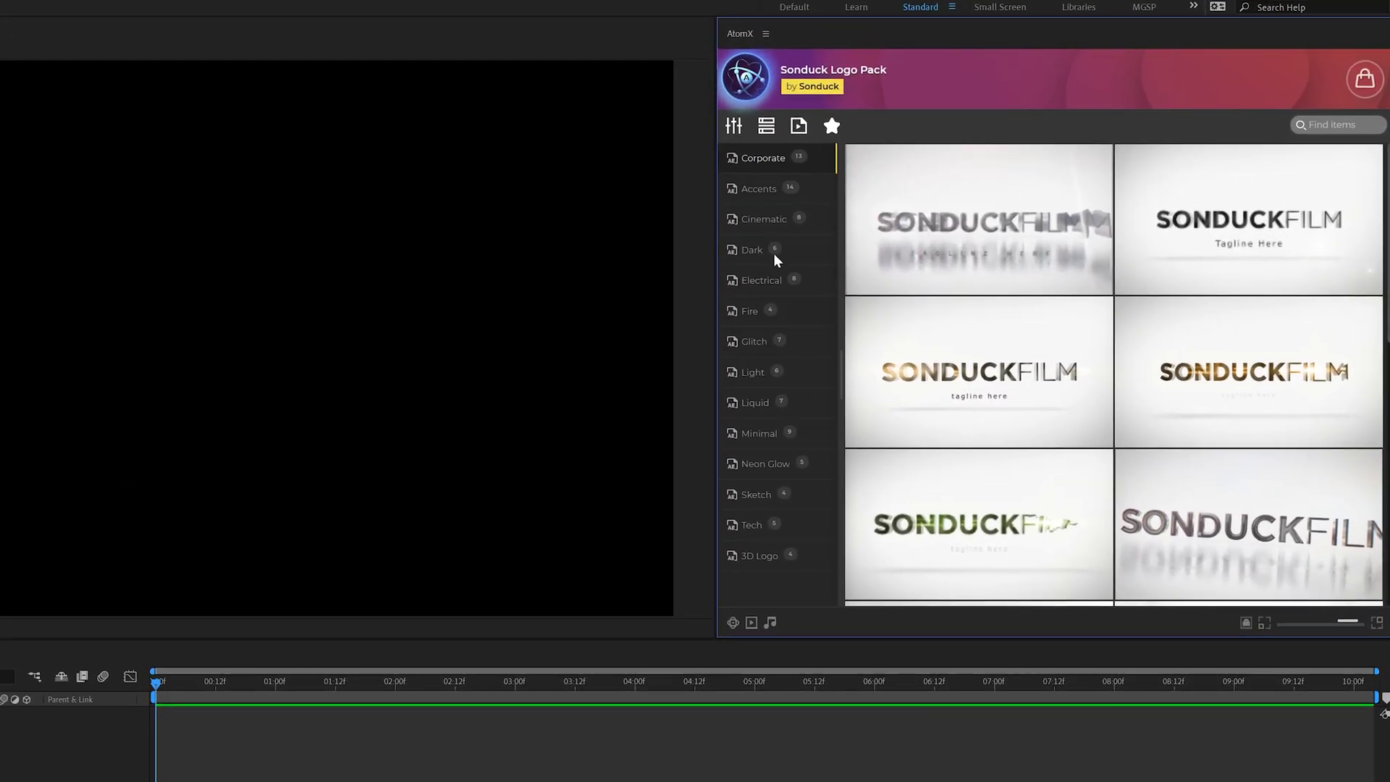
# Step: Apply the Dark 2 template, open Dark 2-1 and Logo 2, and show the transparency grid
pyautogui.click(768, 254)
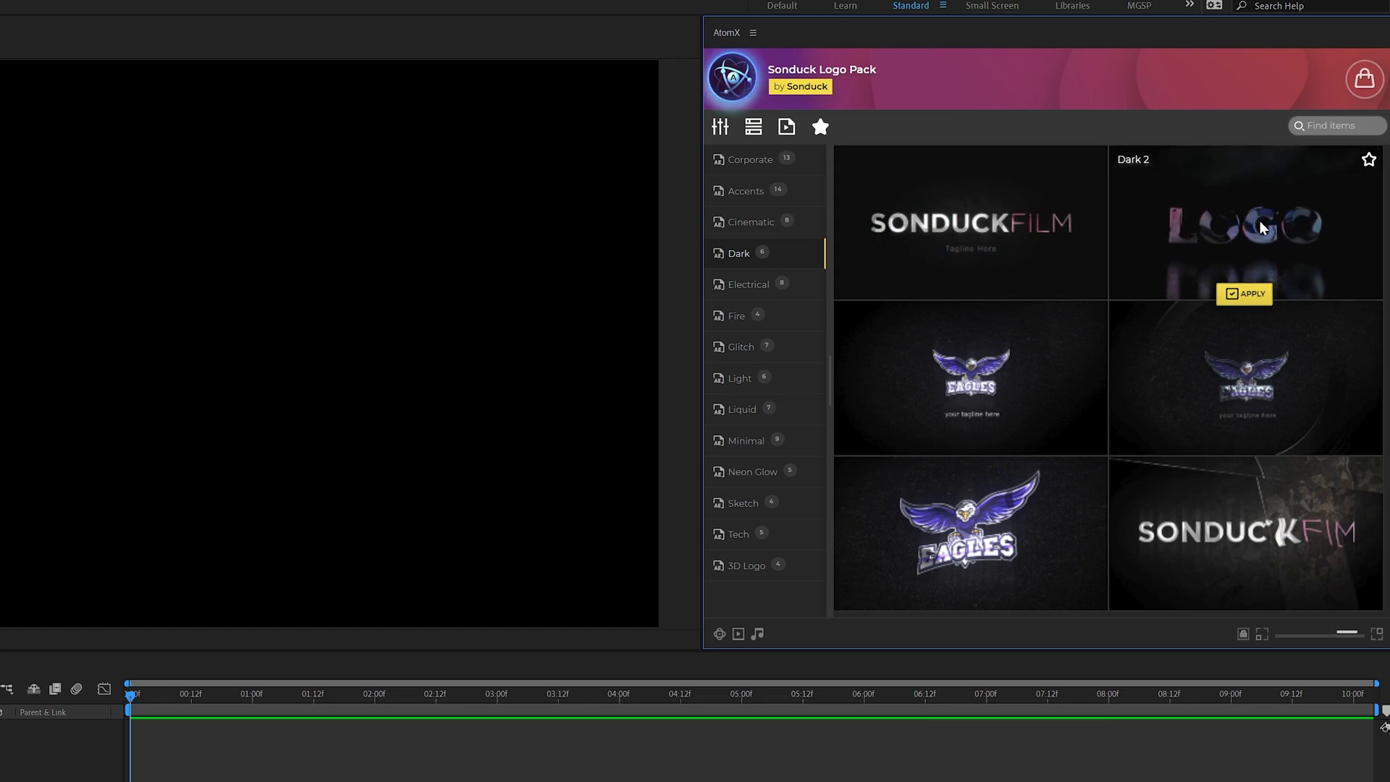
pyautogui.click(1246, 295)
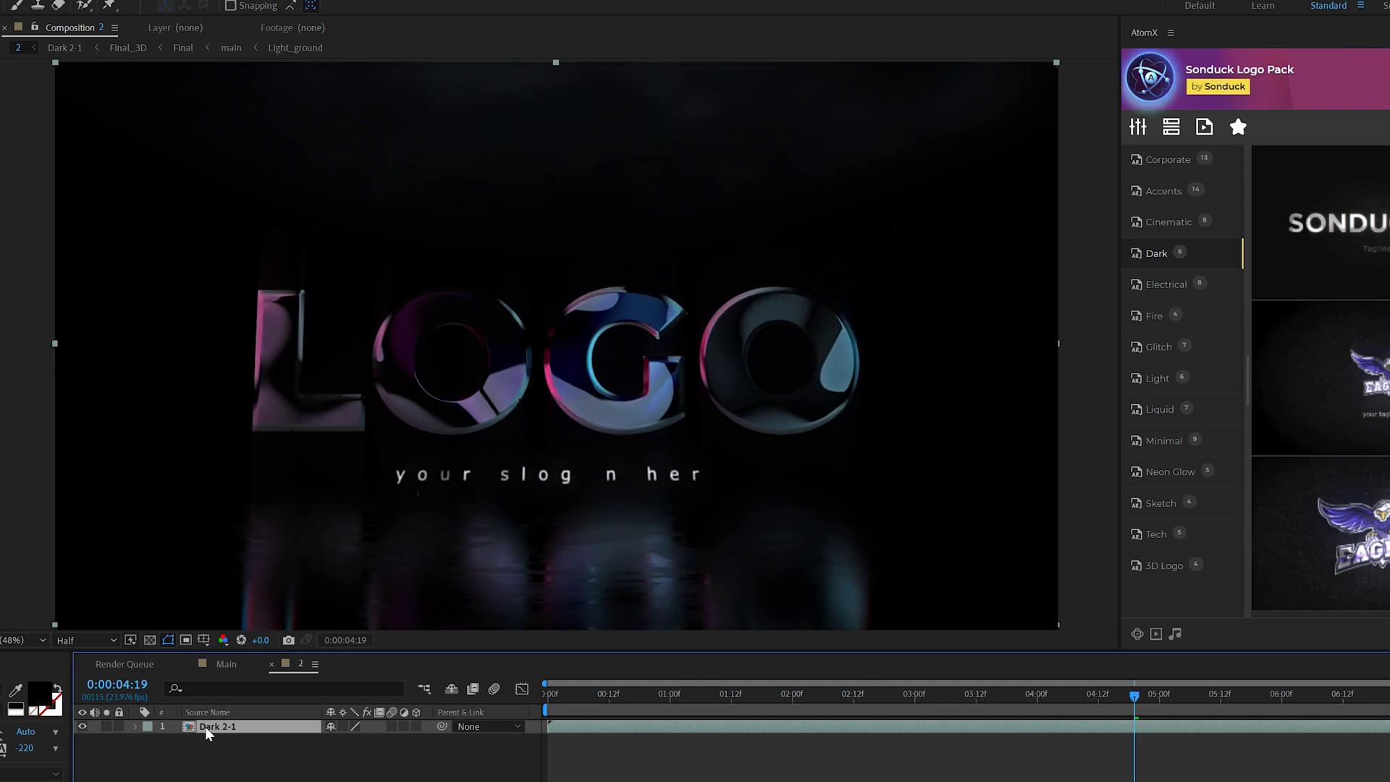
pyautogui.doubleClick(206, 726)
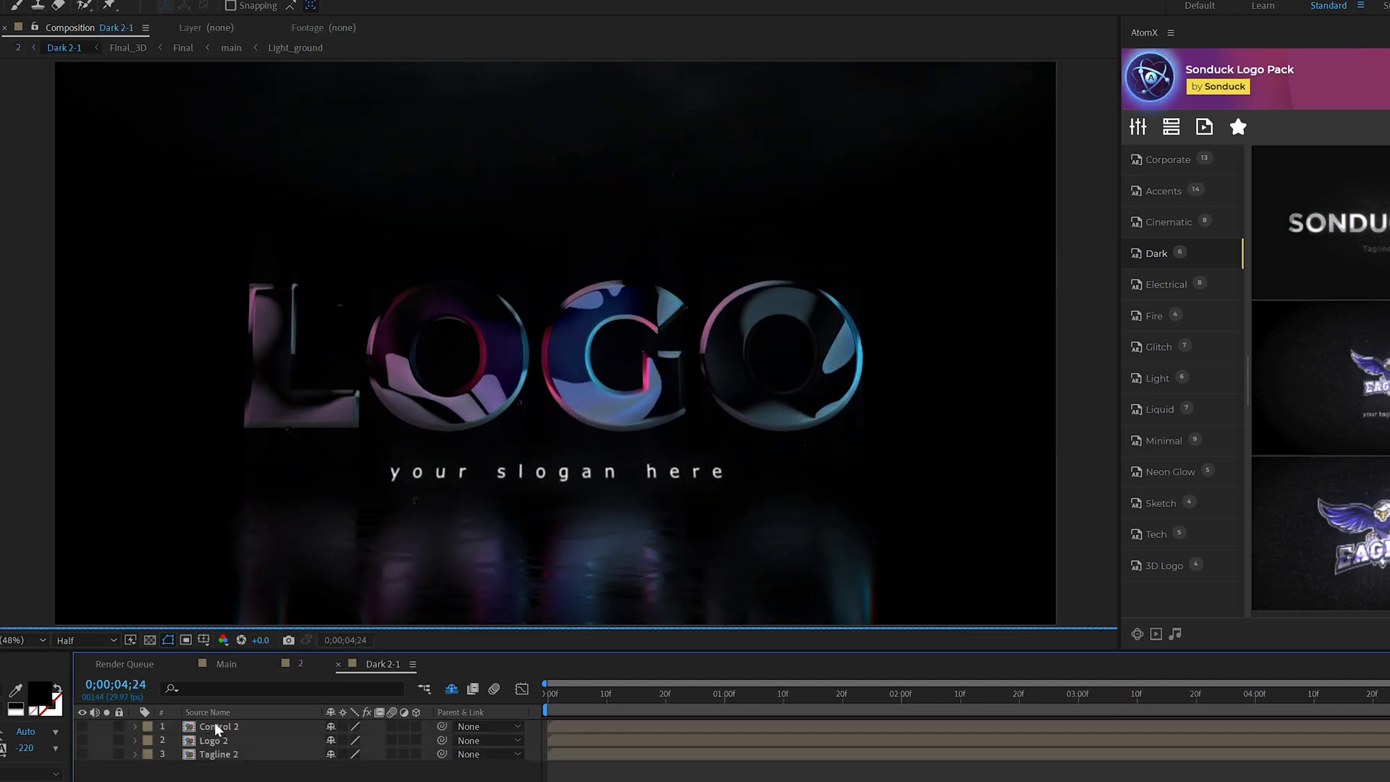
pyautogui.doubleClick(212, 741)
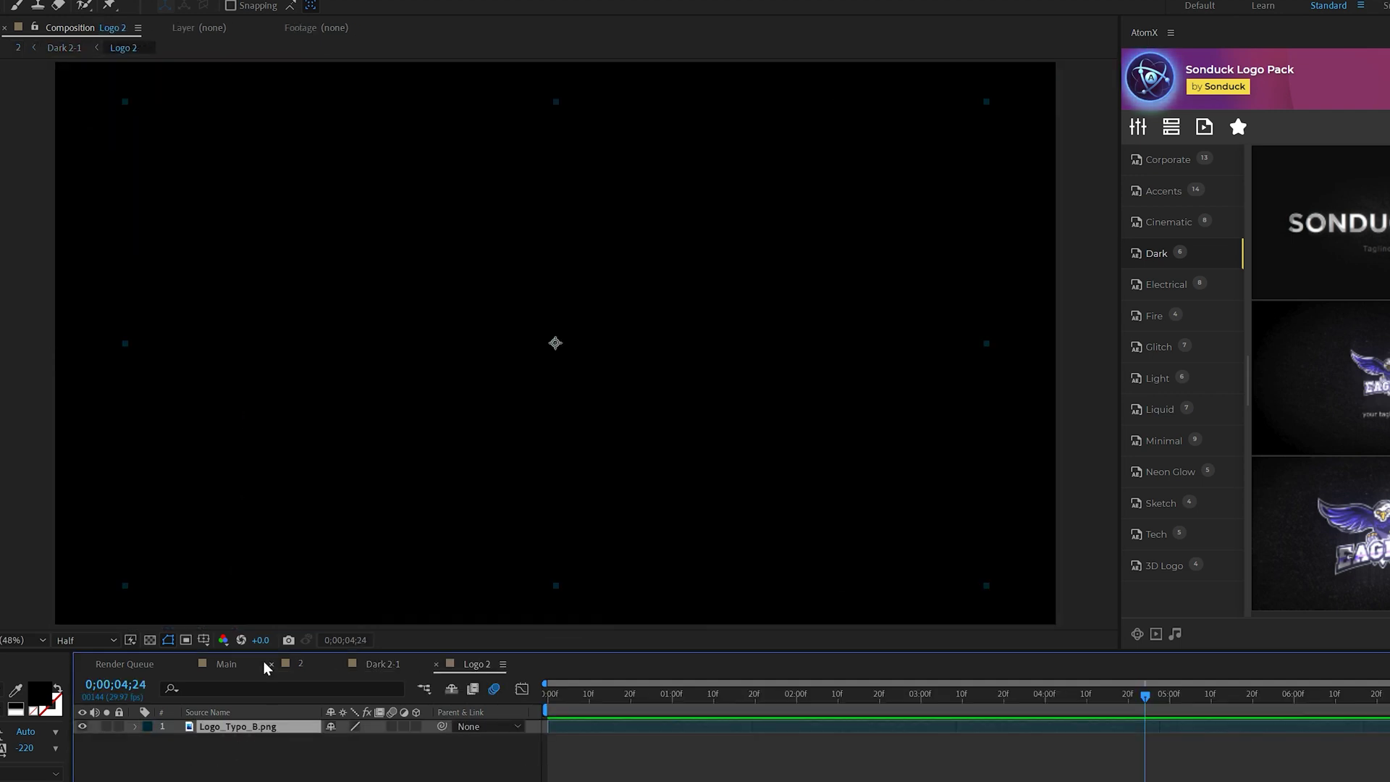
pyautogui.click(148, 641)
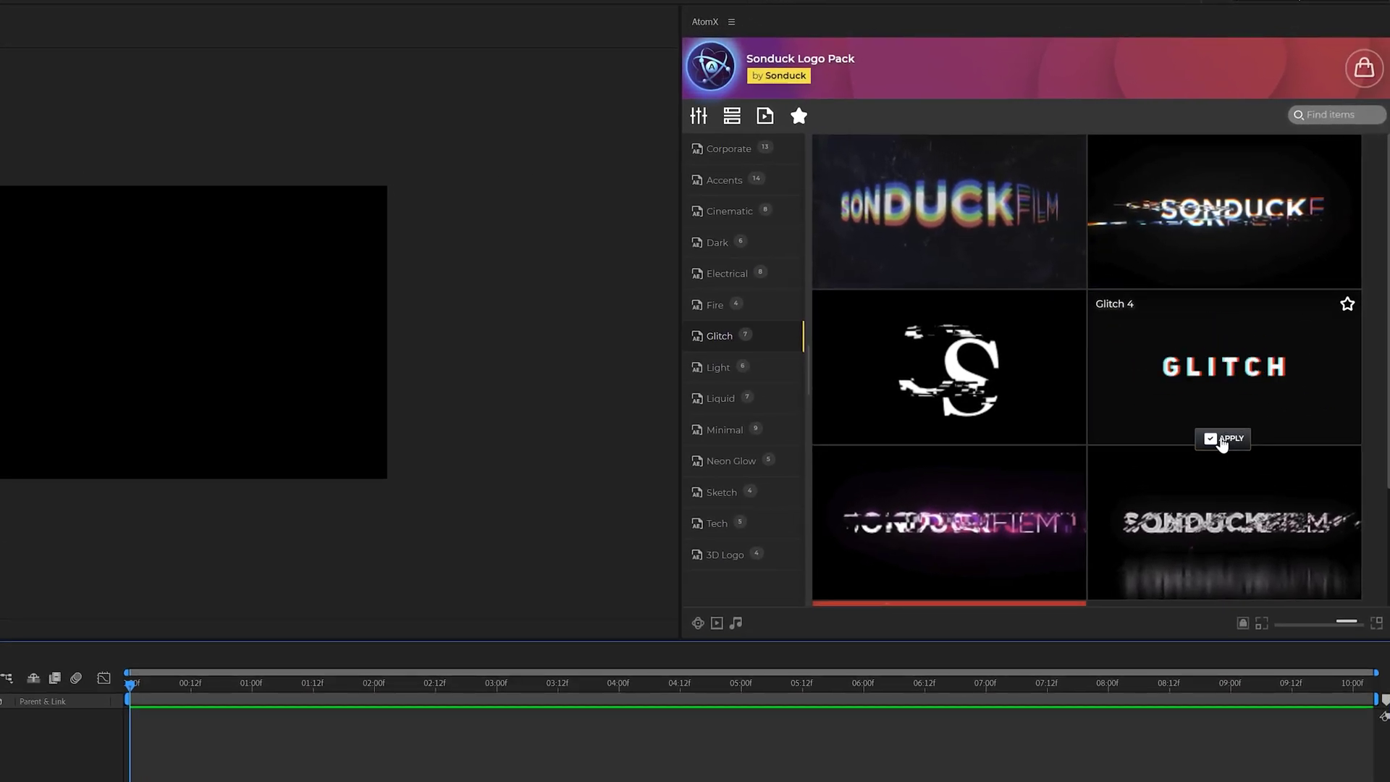
# Step: Apply Glitch 4, then open Glitch 4-2 and Text 1 to edit the CREATIVE text
pyautogui.click(1222, 438)
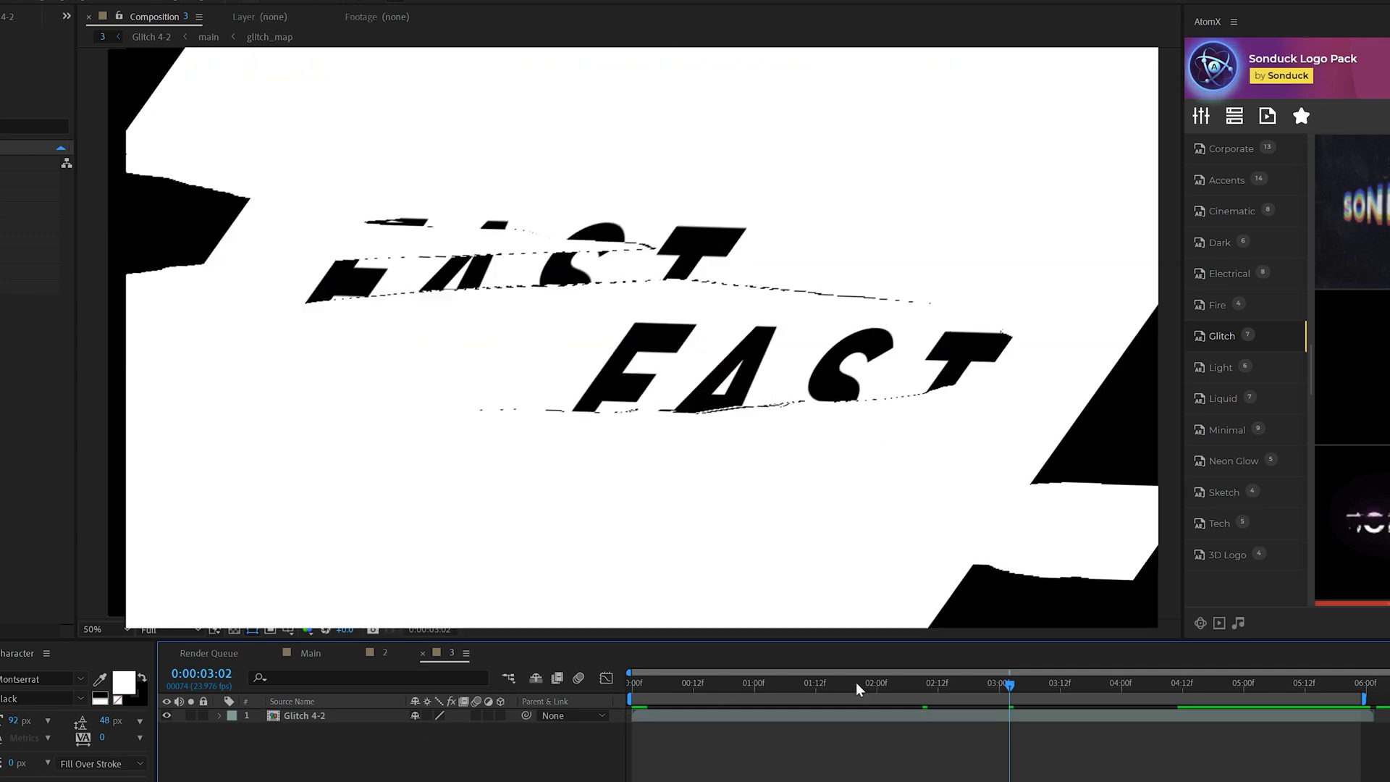
pyautogui.moveTo(860, 686); pyautogui.dragTo(821, 694)
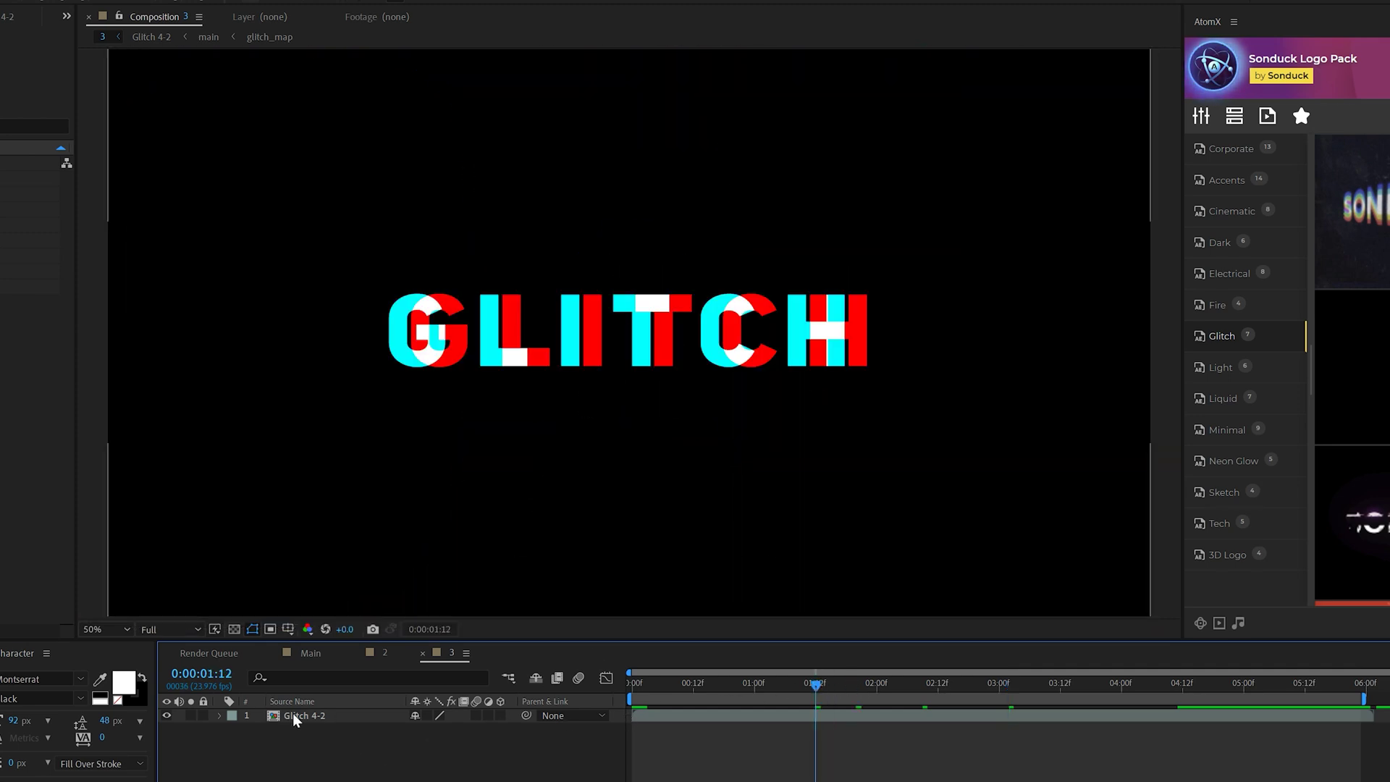
pyautogui.doubleClick(295, 717)
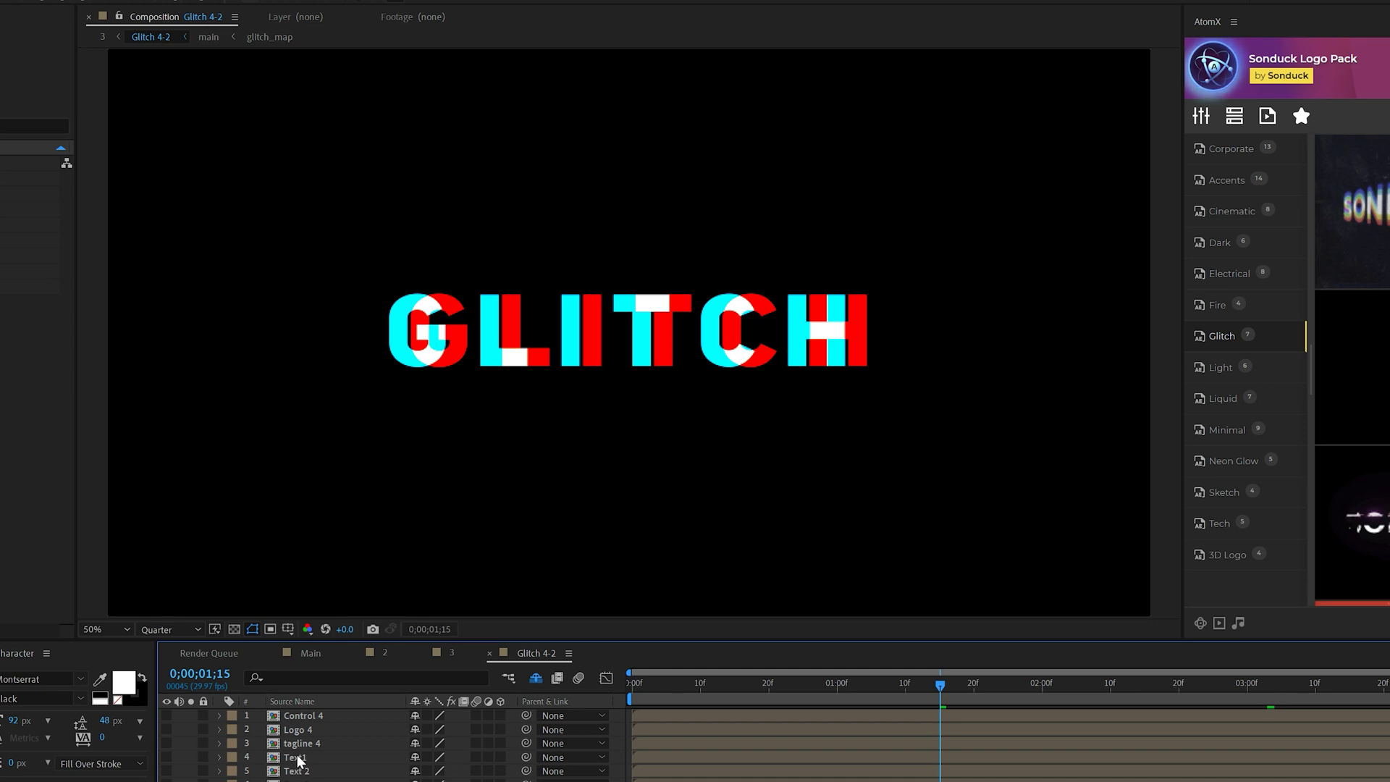
pyautogui.doubleClick(295, 757)
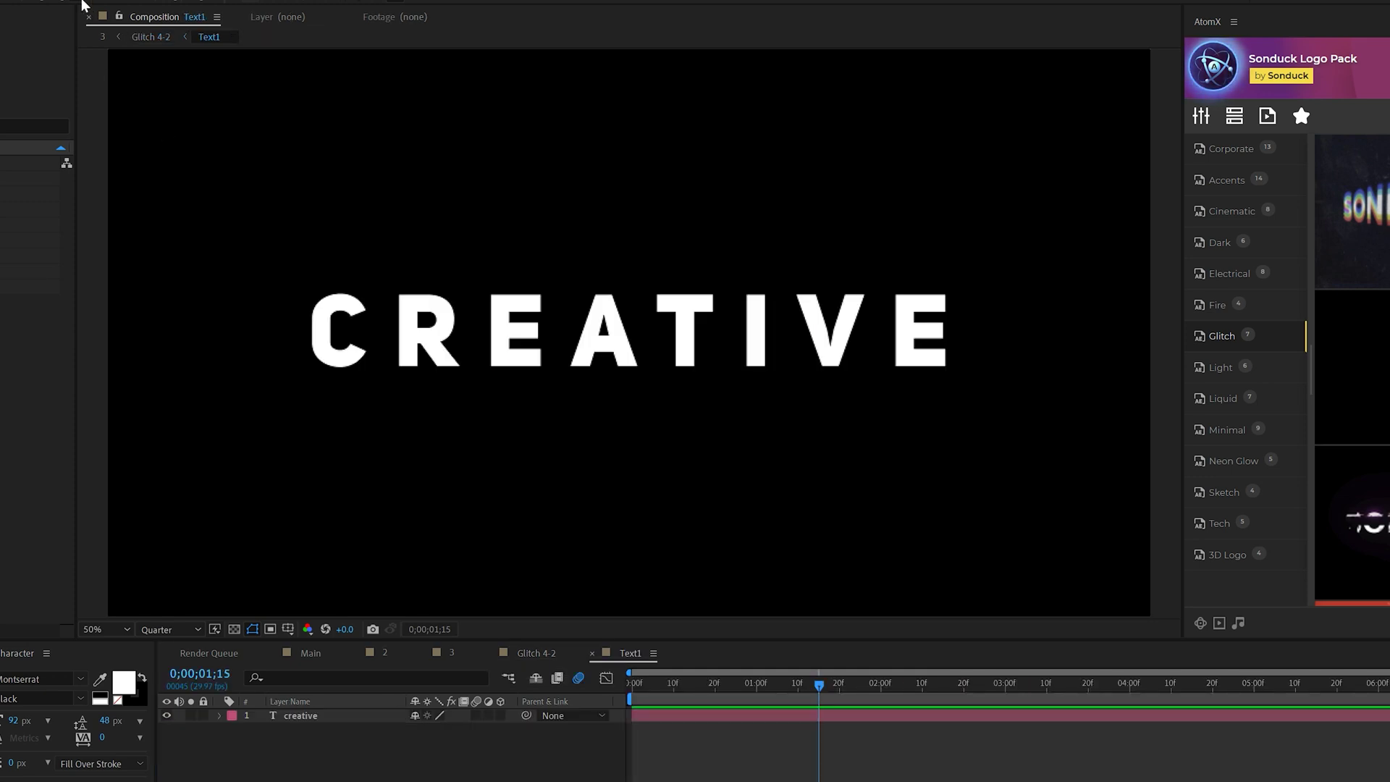
pyautogui.doubleClick(485, 350)
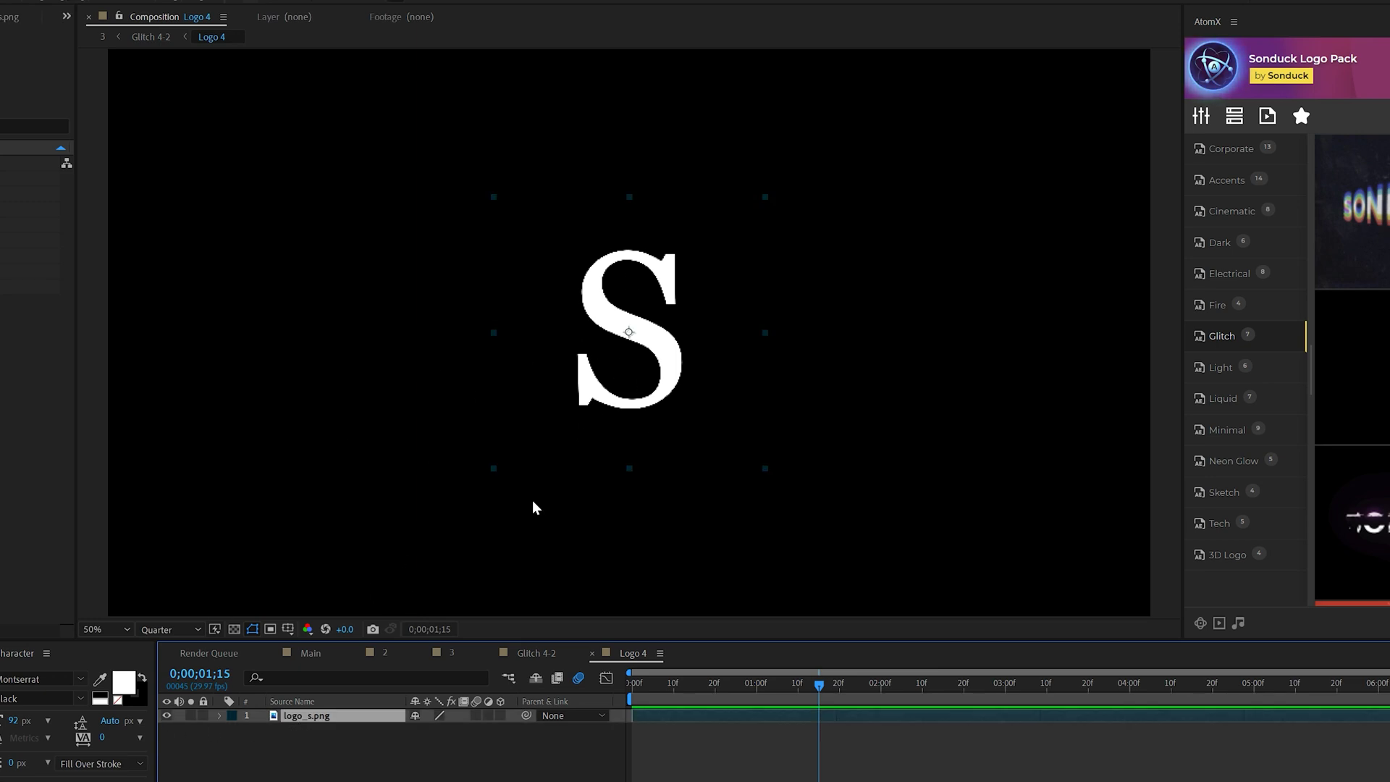
# Step: Hide the logo_s.png placeholder and place Unicorn Logo.ai into Logo 4
pyautogui.click(164, 716)
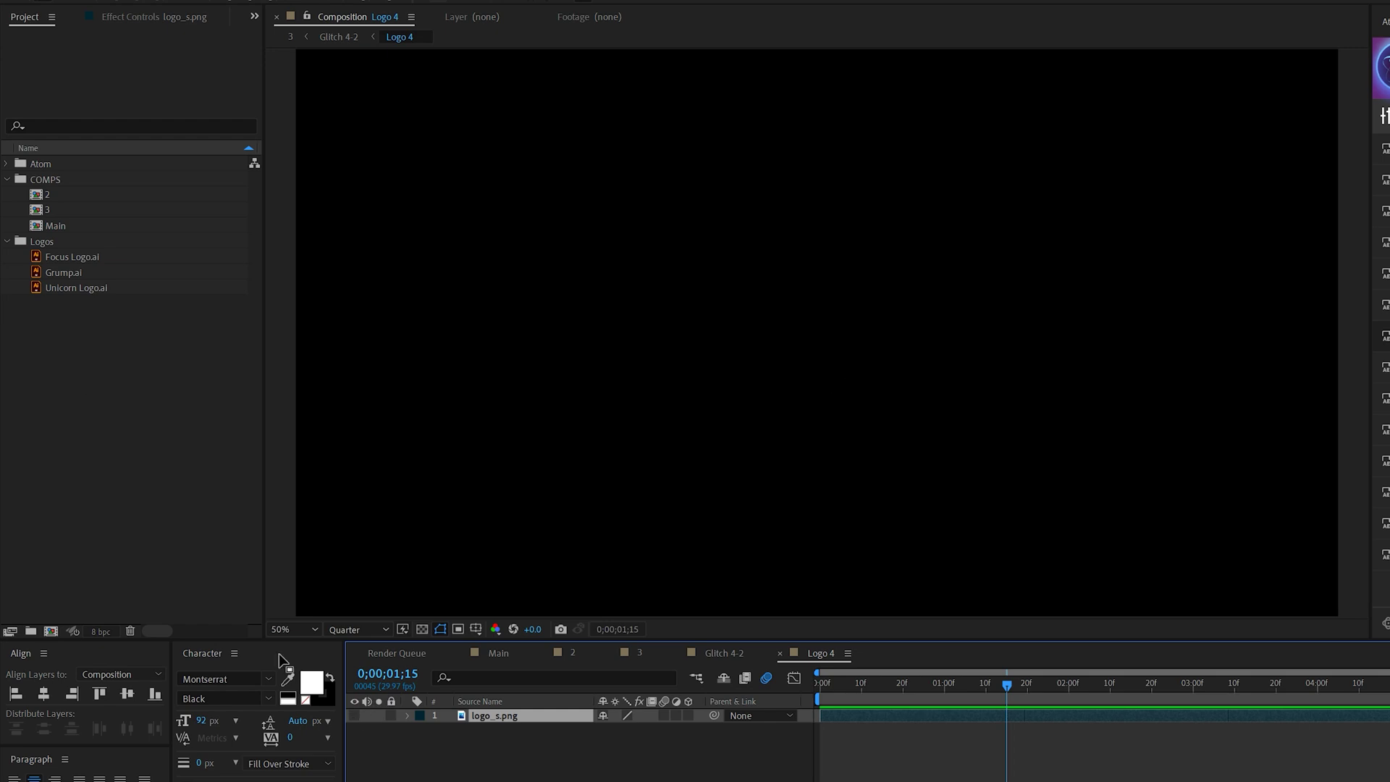
pyautogui.click(58, 272)
pyautogui.moveTo(58, 286); pyautogui.dragTo(546, 717)
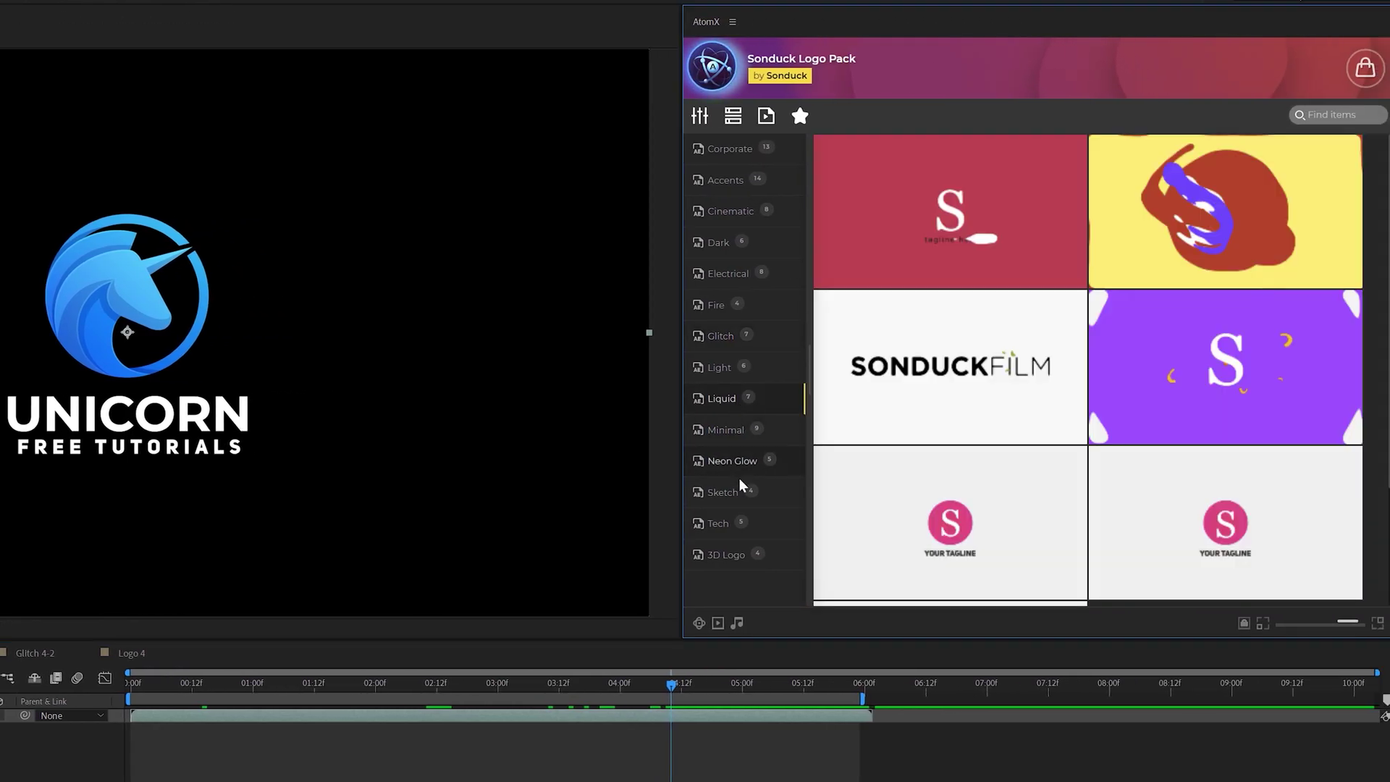
# Step: Browse the Sketch and Tech presets, then open Neon 4-1 and its Logo 4 composition
pyautogui.click(724, 493)
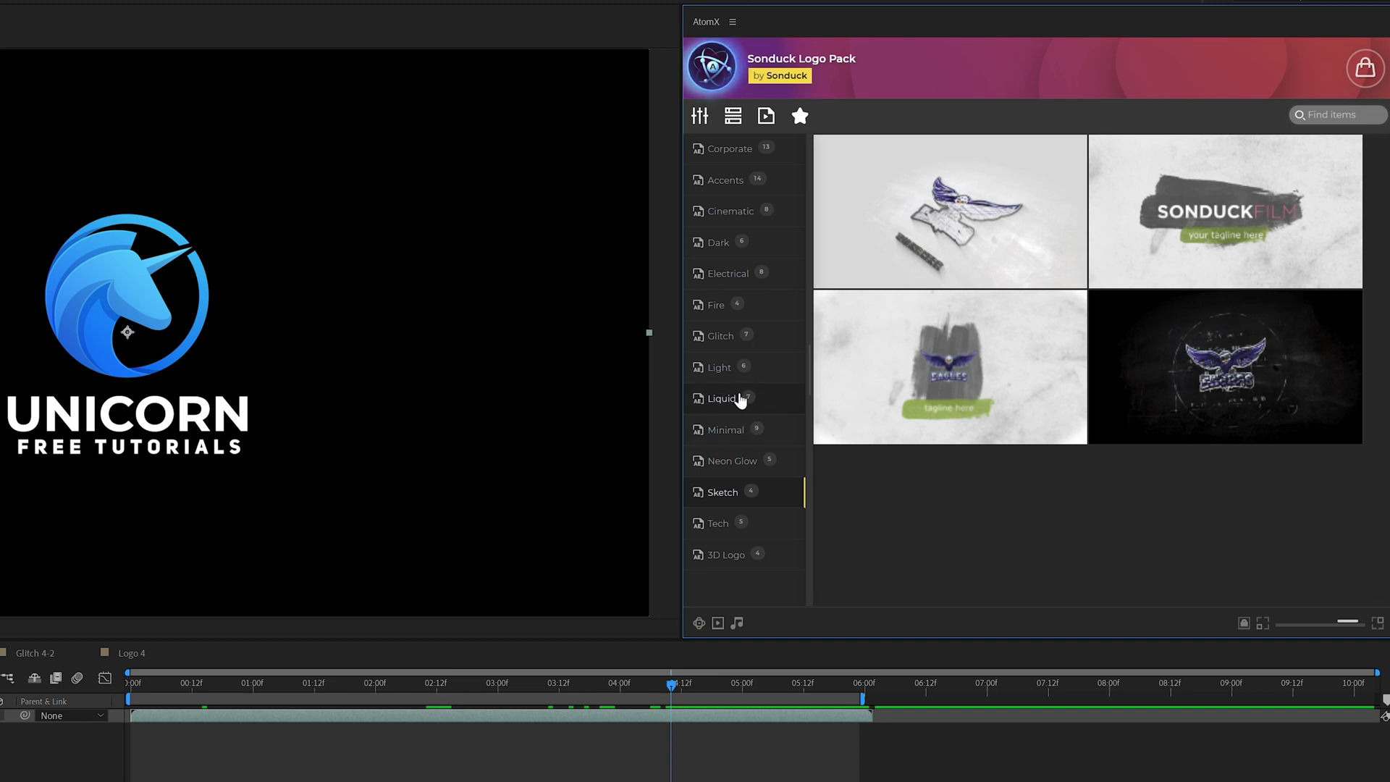
pyautogui.click(760, 535)
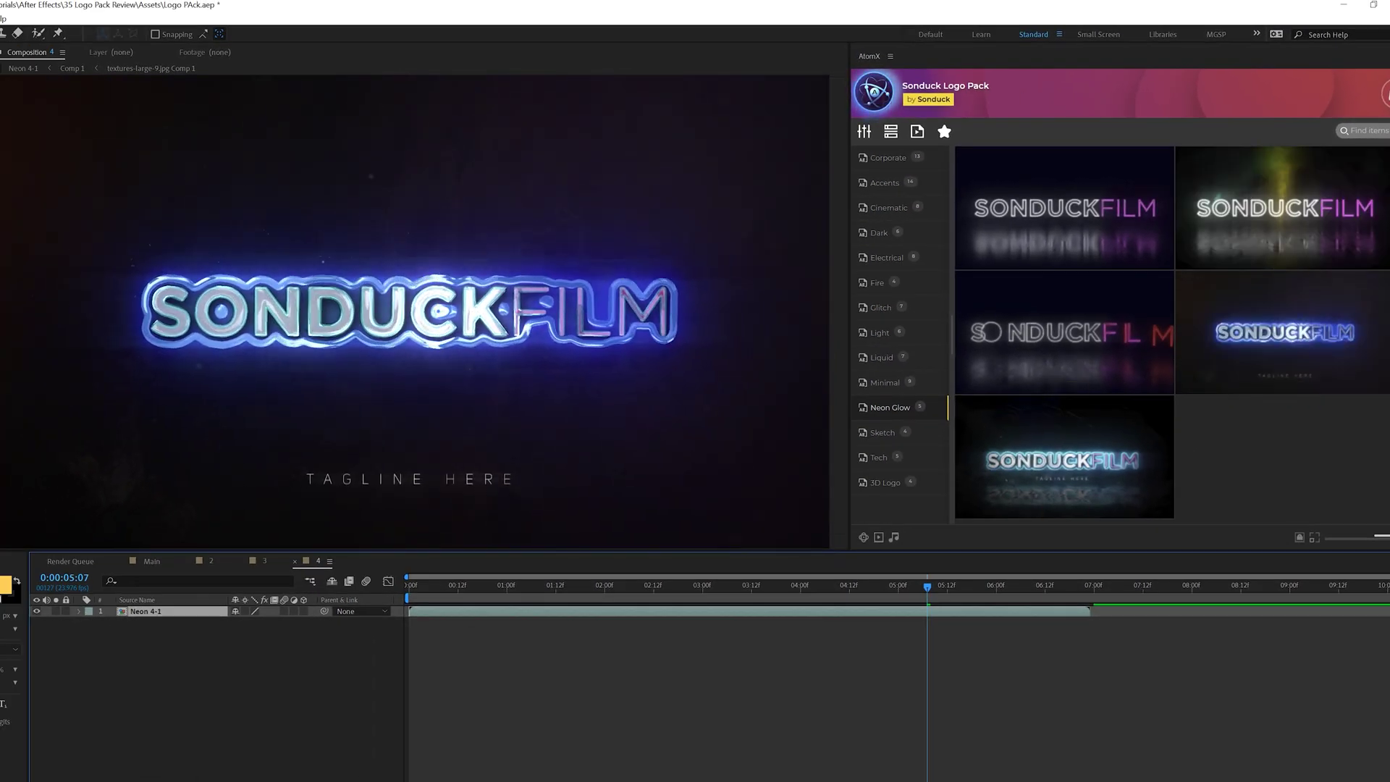
pyautogui.click(148, 612)
pyautogui.doubleClick(148, 612)
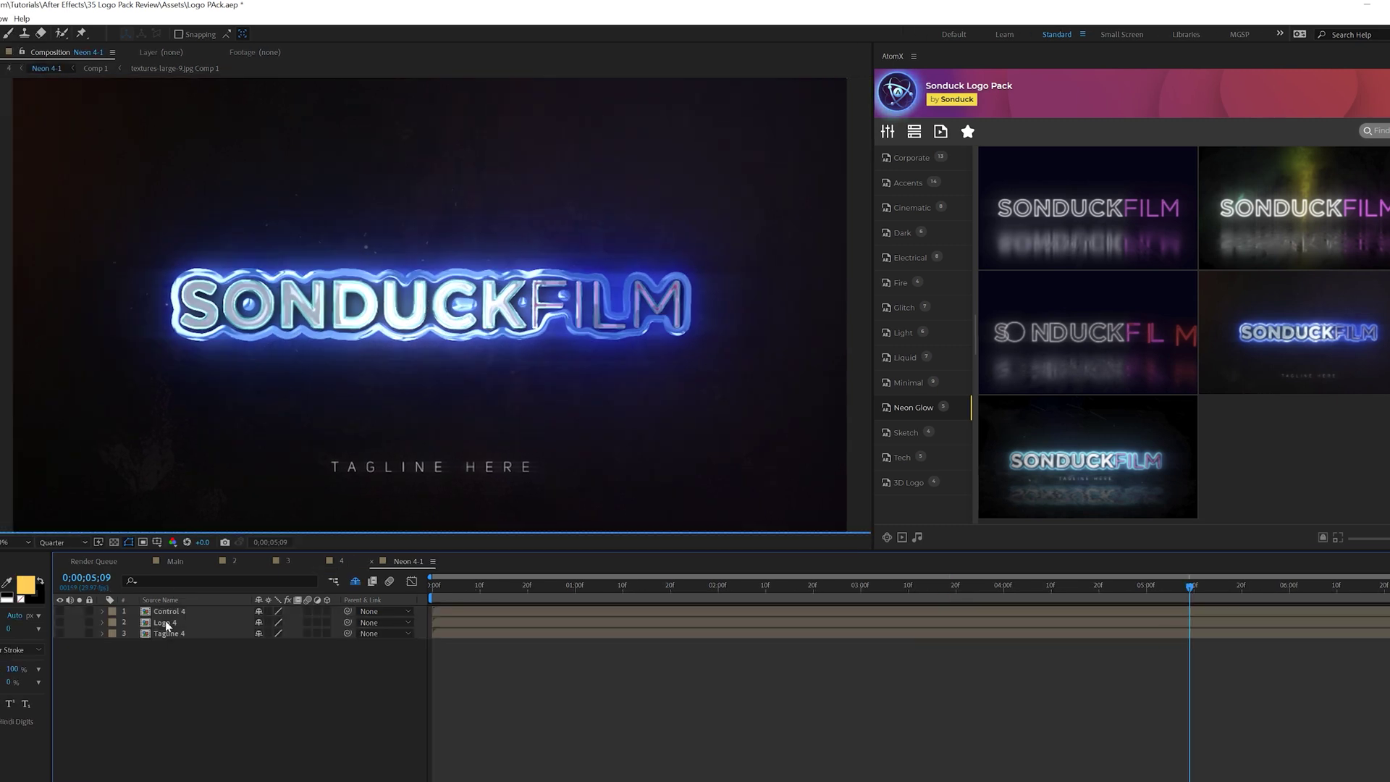
pyautogui.doubleClick(391, 624)
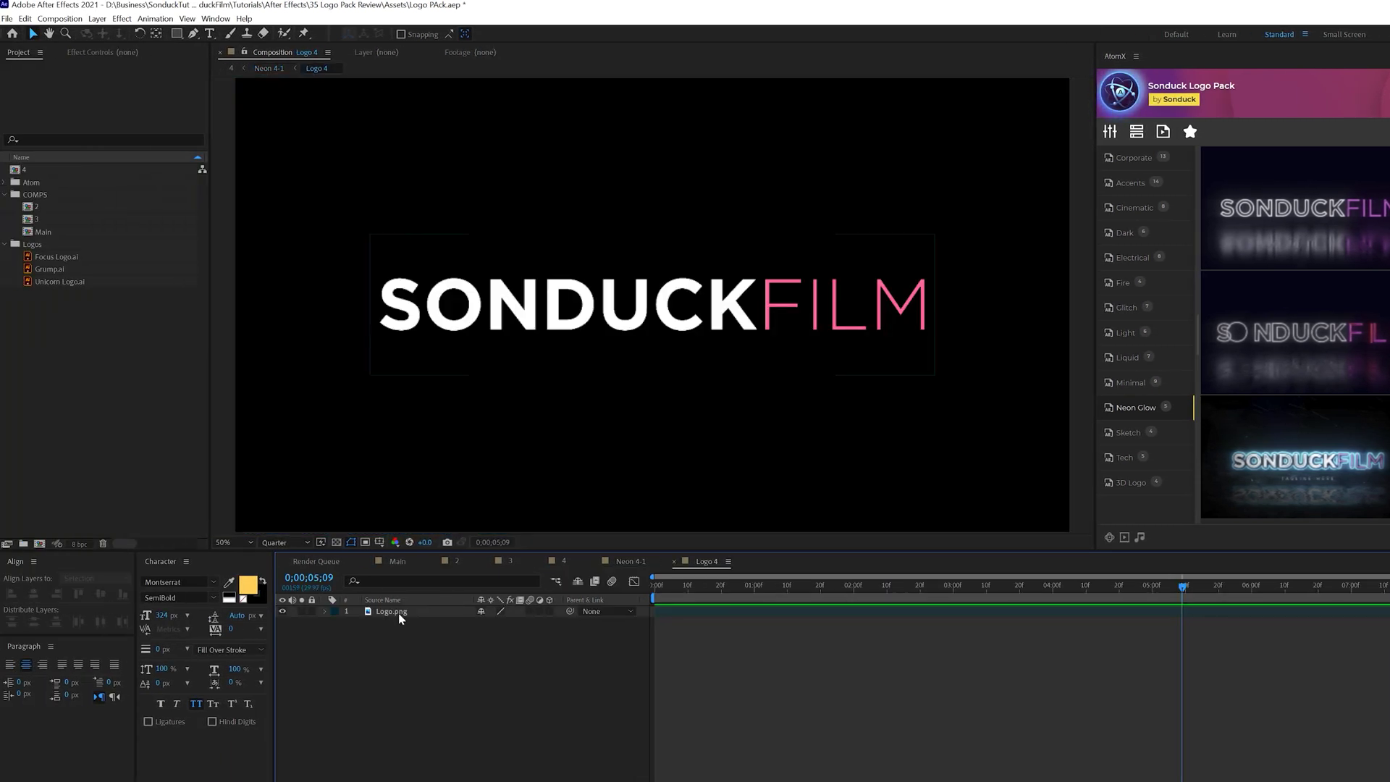
pyautogui.click(397, 612)
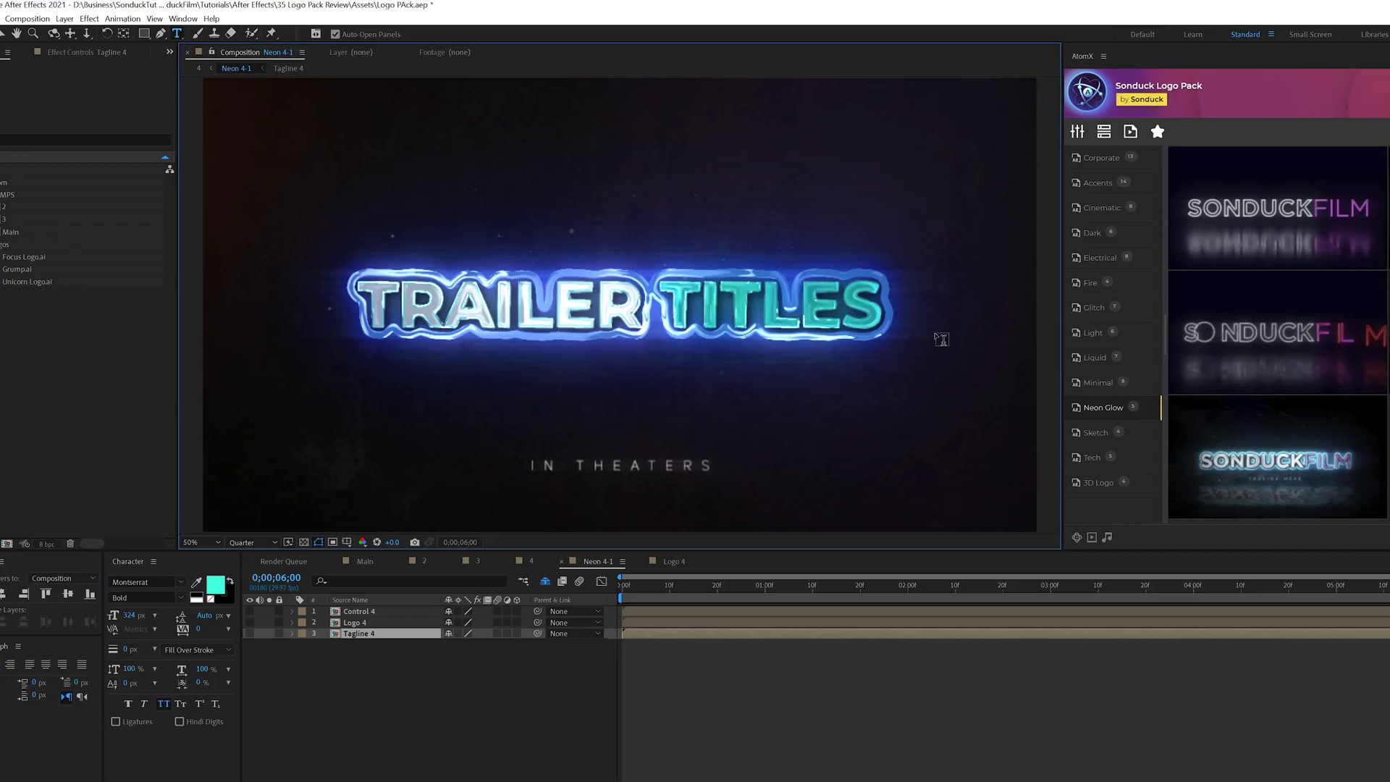
# Step: Show the Cinematic logo presets in the AtomX panel
pyautogui.click(871, 207)
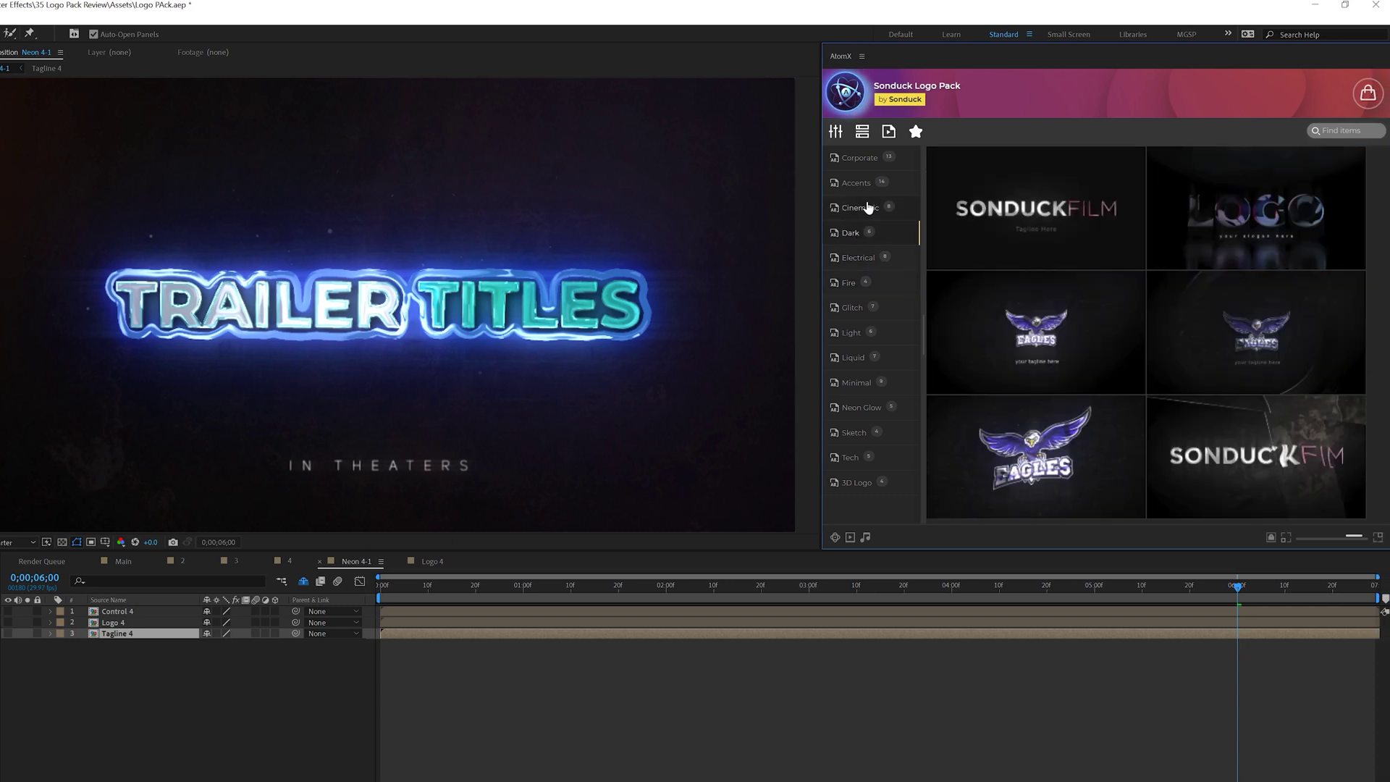